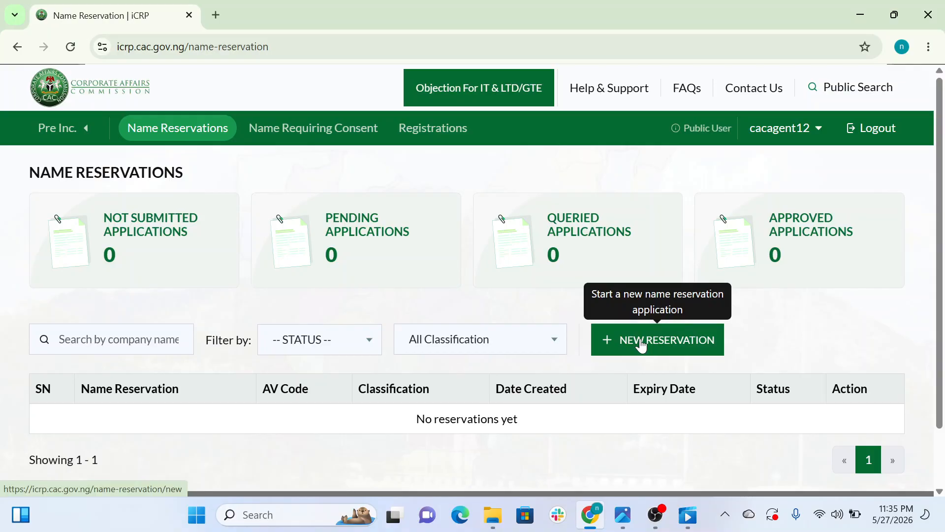
Step: Start a new name reservation with the business classification Business Name and the business type Sole Proprietor
{"action": "left_click", "coordinate": [641, 345]}
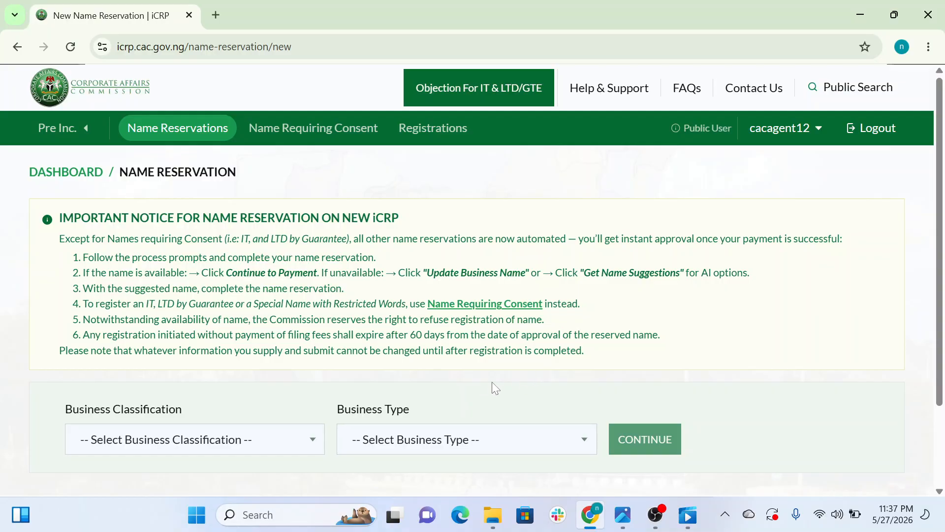
{"action": "scroll", "coordinate": [492, 382], "scroll_direction": "down", "scroll_amount": 2}
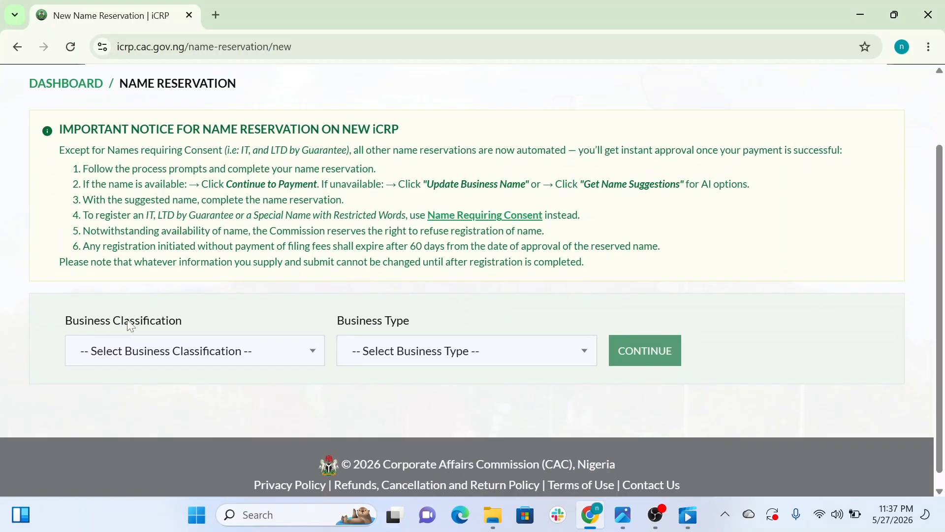
{"action": "left_click", "coordinate": [319, 357]}
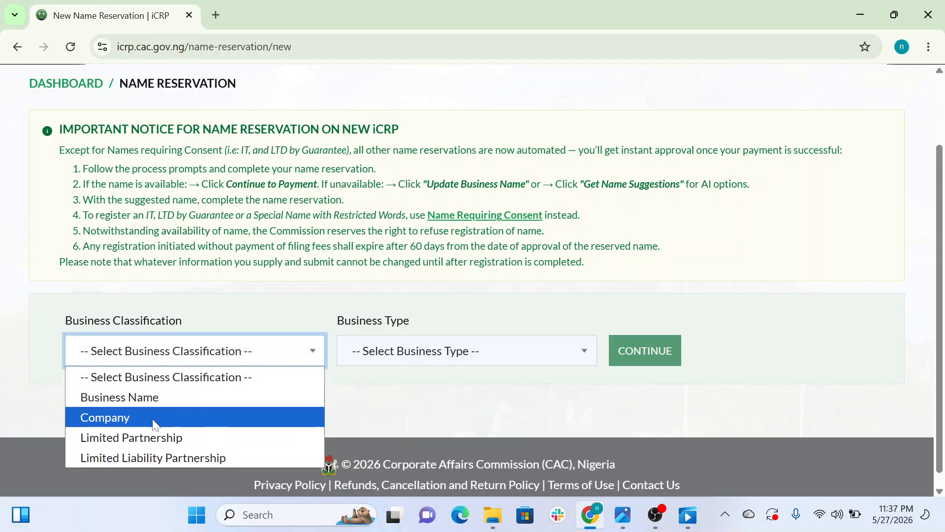
{"action": "left_click", "coordinate": [183, 401]}
{"action": "left_click", "coordinate": [466, 351]}
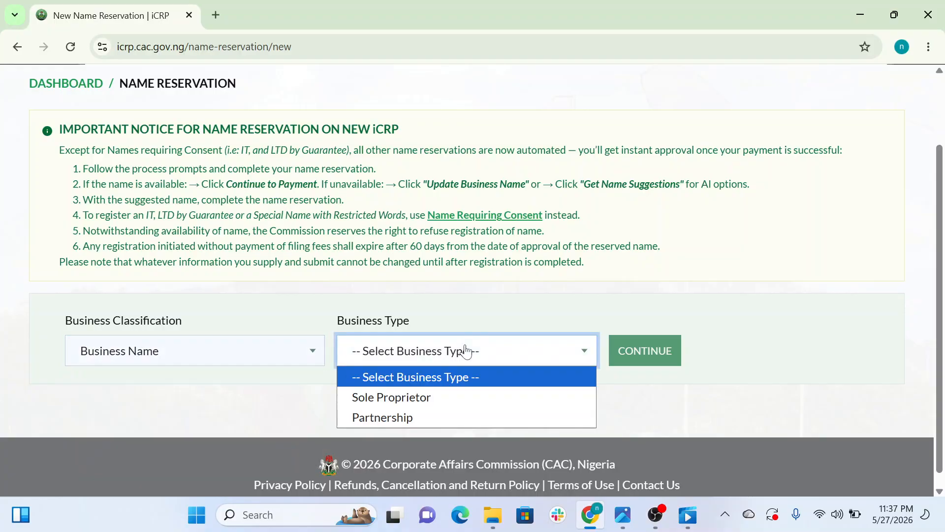
{"action": "left_click", "coordinate": [431, 404]}
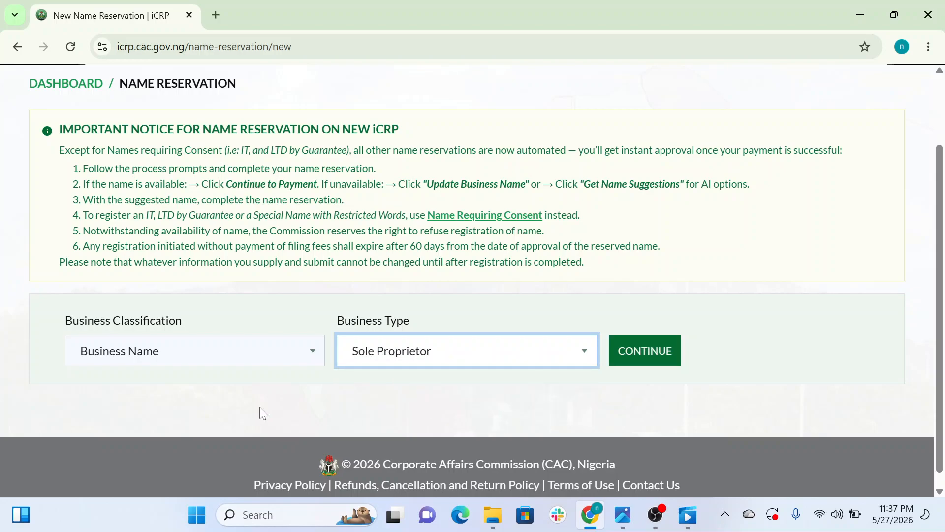
Step: Switch the classification to Company and the type to Private Company Limited By Shares, and continue to the Company Information form
{"action": "left_click", "coordinate": [288, 359]}
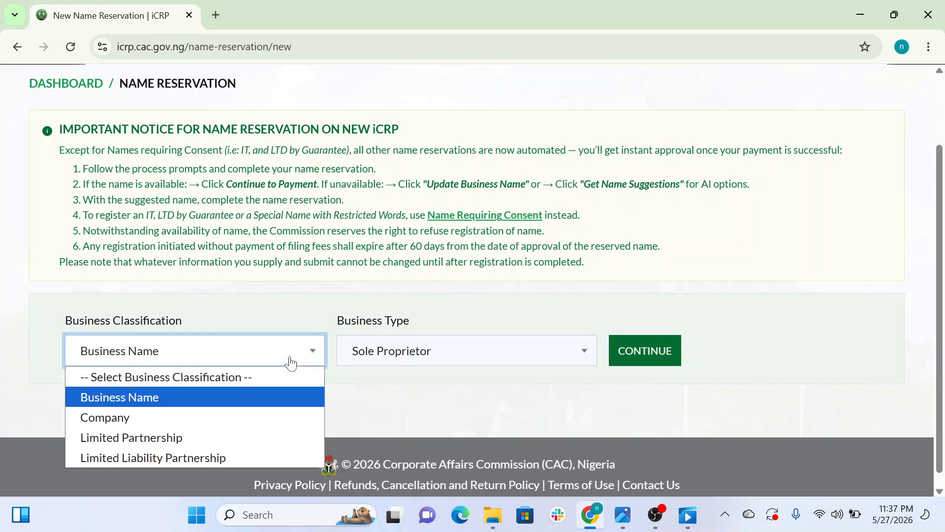
{"action": "left_click", "coordinate": [173, 417]}
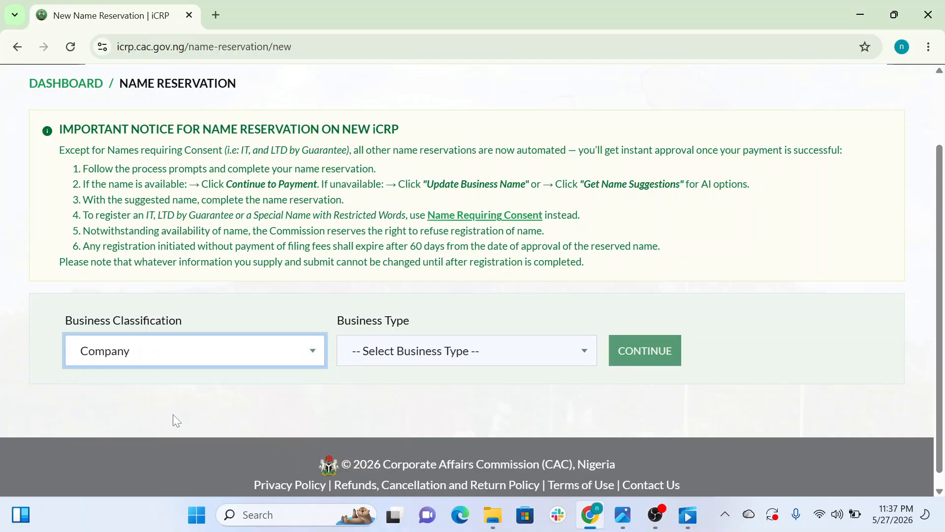
{"action": "left_click", "coordinate": [425, 358]}
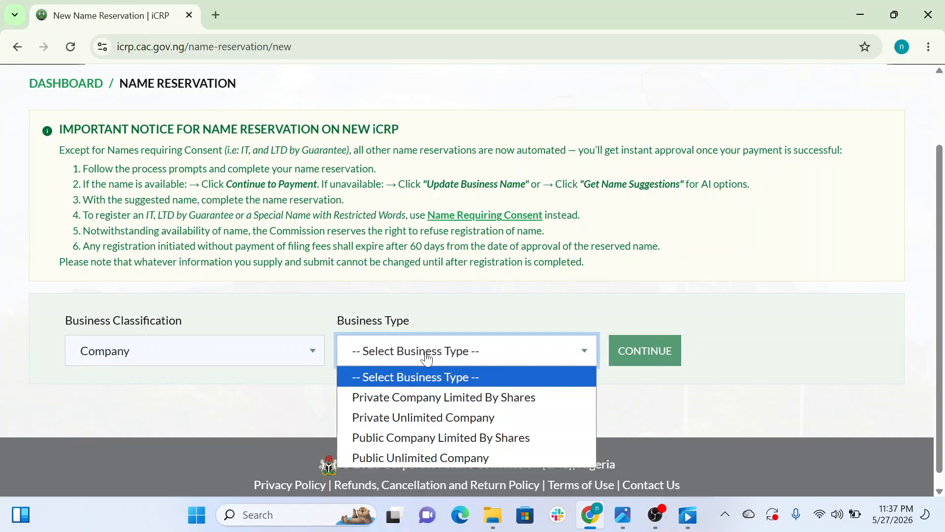
{"action": "left_click", "coordinate": [465, 400]}
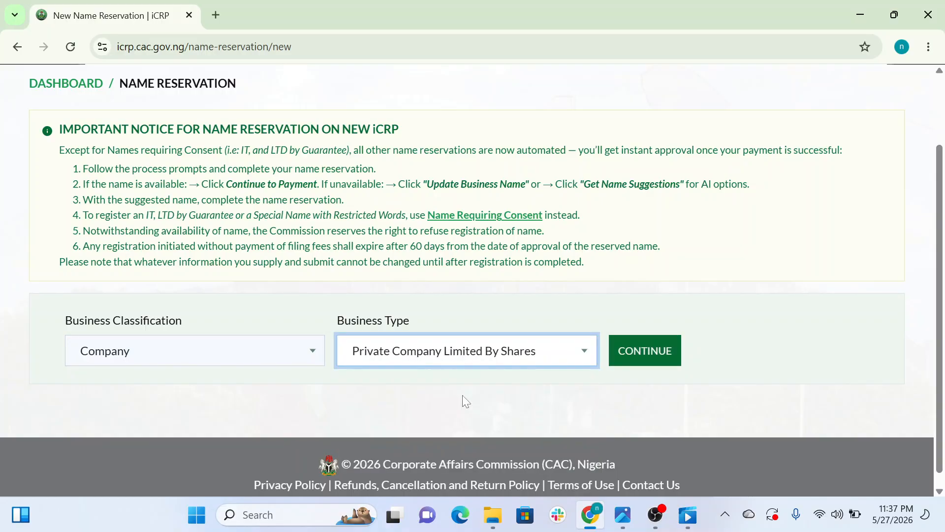
{"action": "left_click", "coordinate": [641, 367]}
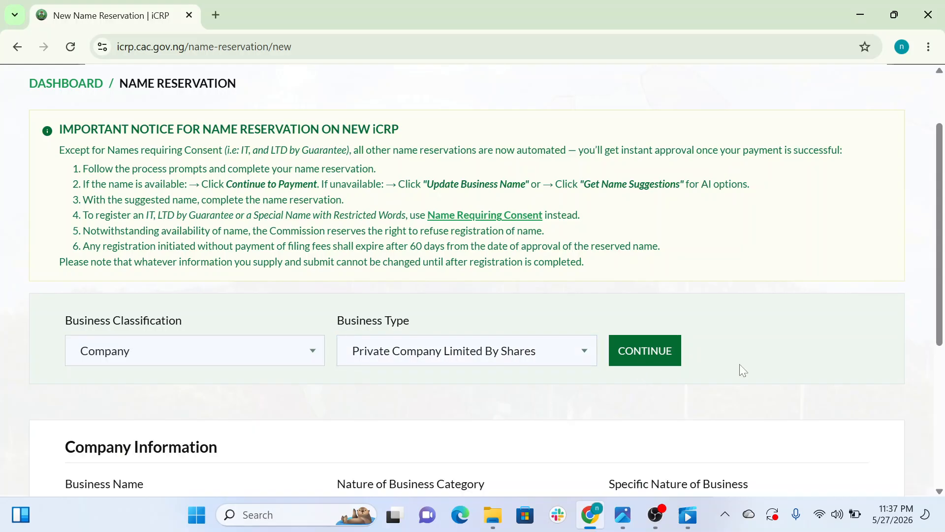
{"action": "scroll", "coordinate": [739, 365], "scroll_direction": "down", "scroll_amount": 4}
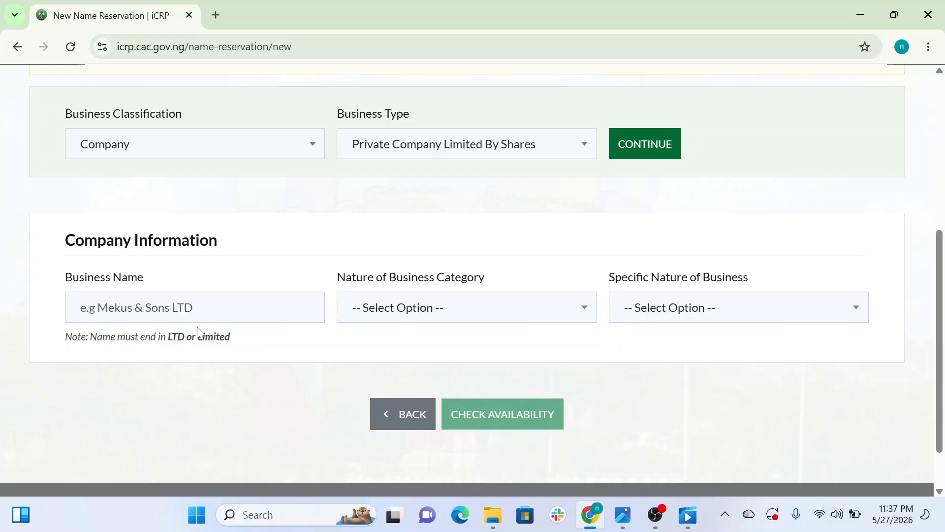
{"action": "left_click", "coordinate": [195, 307]}
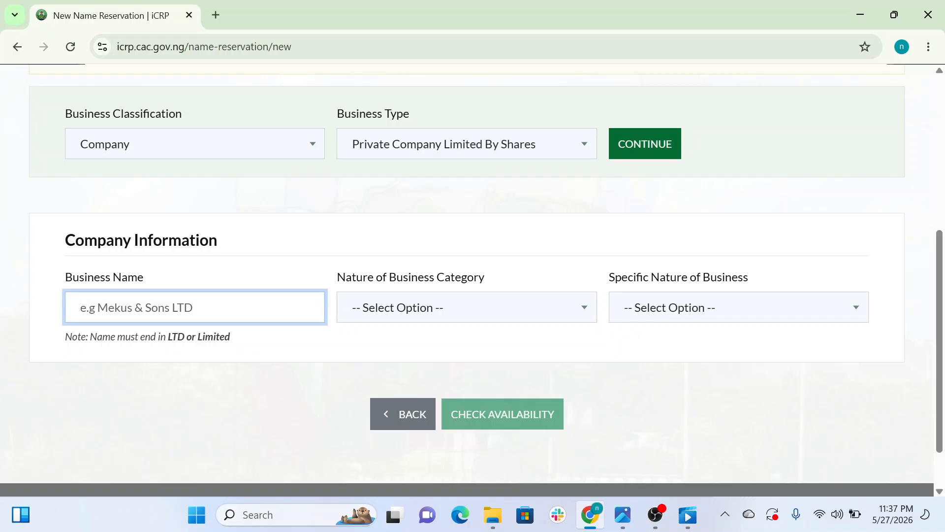
{"action": "left_click", "coordinate": [279, 280]}
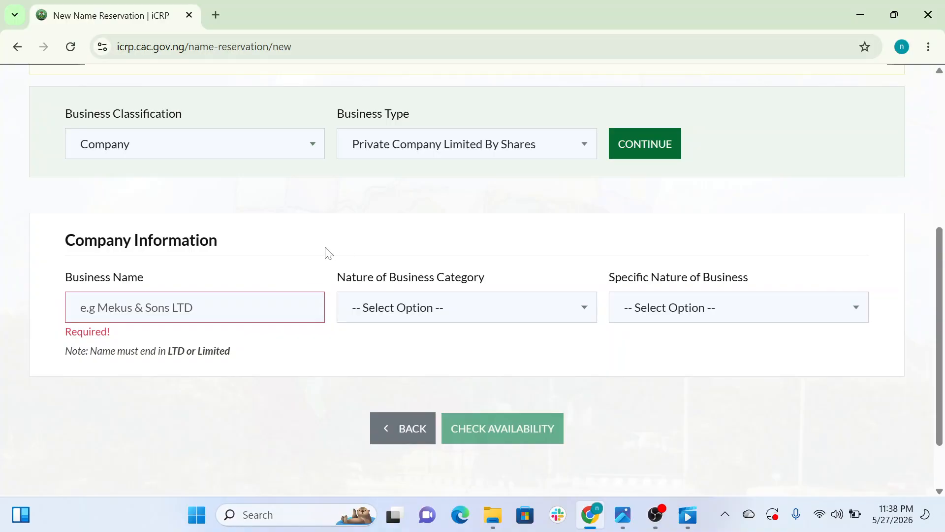
Step: Change the classification back to Business Name with the type Sole Proprietor, and continue to the Company Information form
{"action": "left_click", "coordinate": [284, 148]}
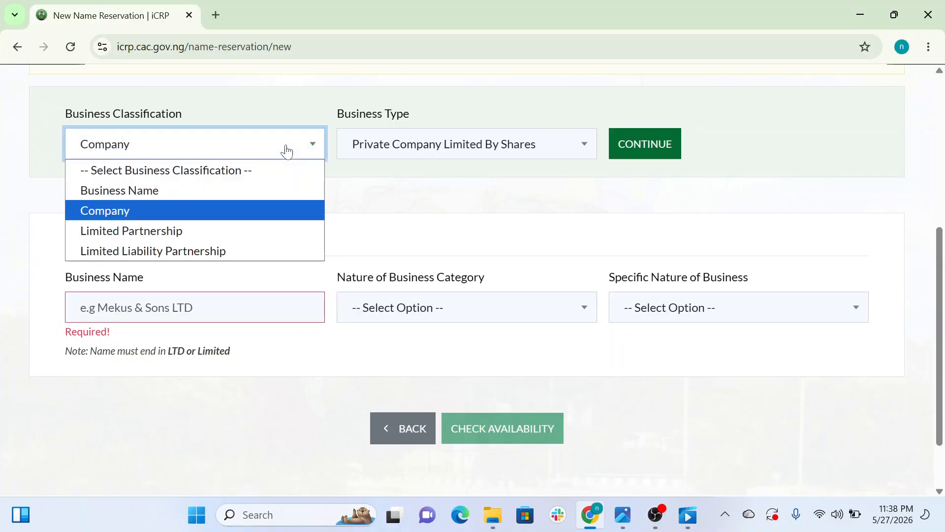
{"action": "left_click", "coordinate": [266, 192]}
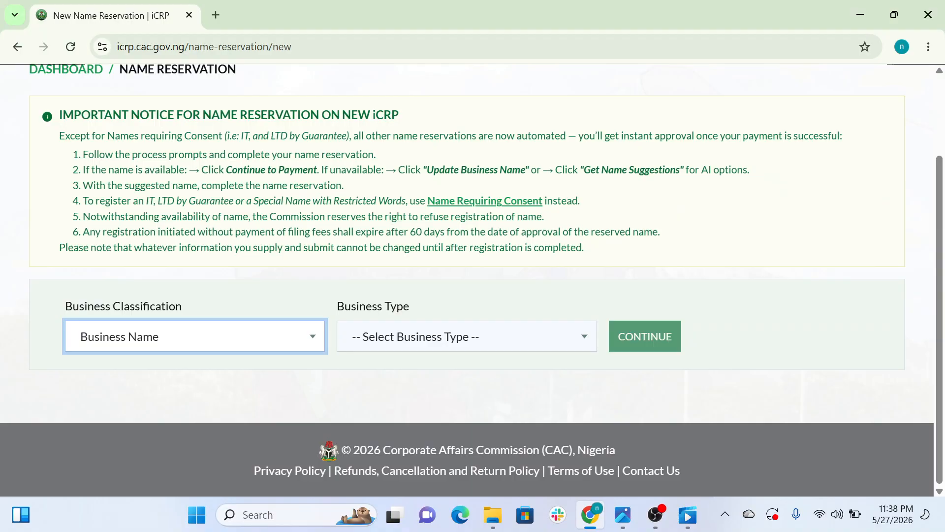
{"action": "left_click", "coordinate": [530, 334]}
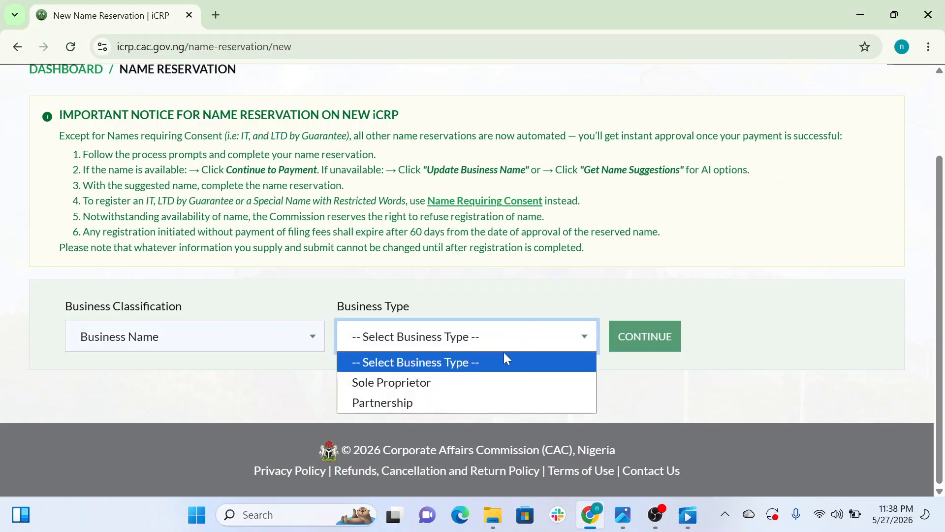
{"action": "left_click", "coordinate": [502, 382]}
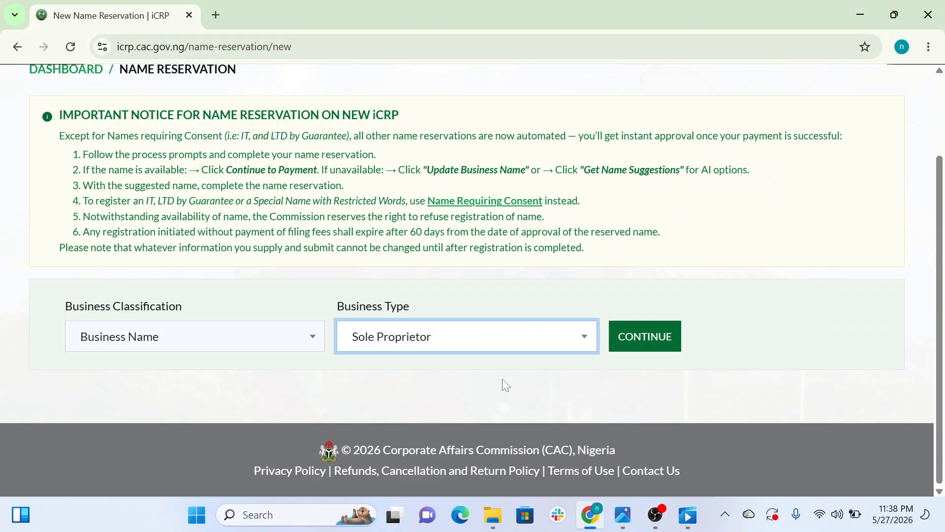
{"action": "left_click", "coordinate": [641, 339]}
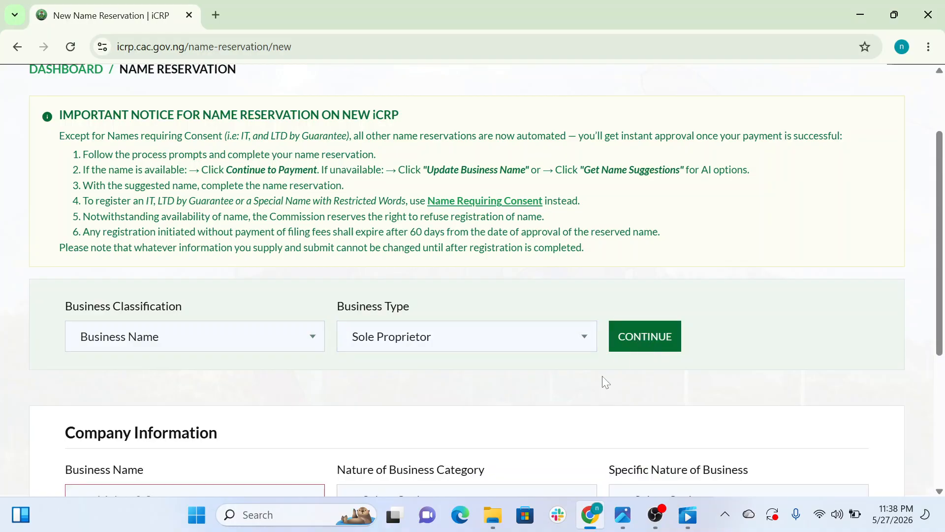
{"action": "scroll", "coordinate": [591, 383], "scroll_direction": "down", "scroll_amount": 3}
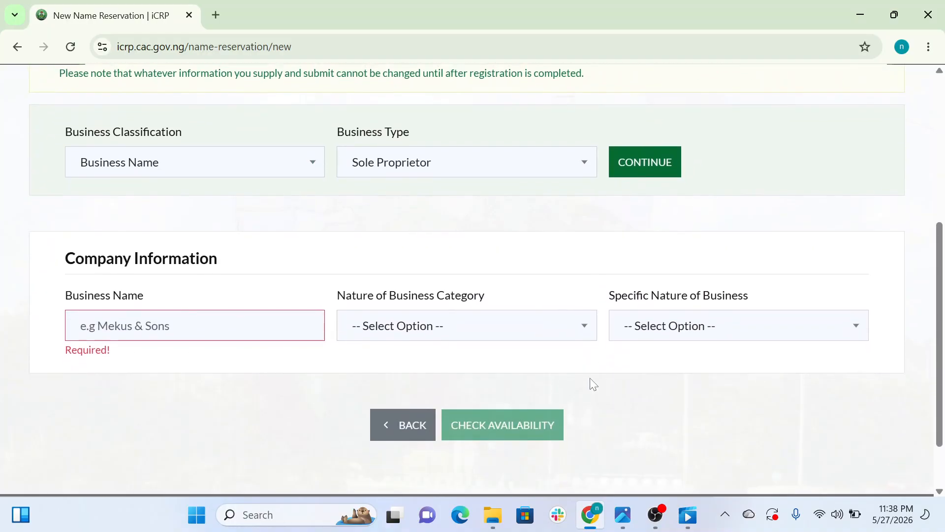
Step: Enter WISE CHOICE as the business name in the Company Information form
{"action": "left_click", "coordinate": [75, 323]}
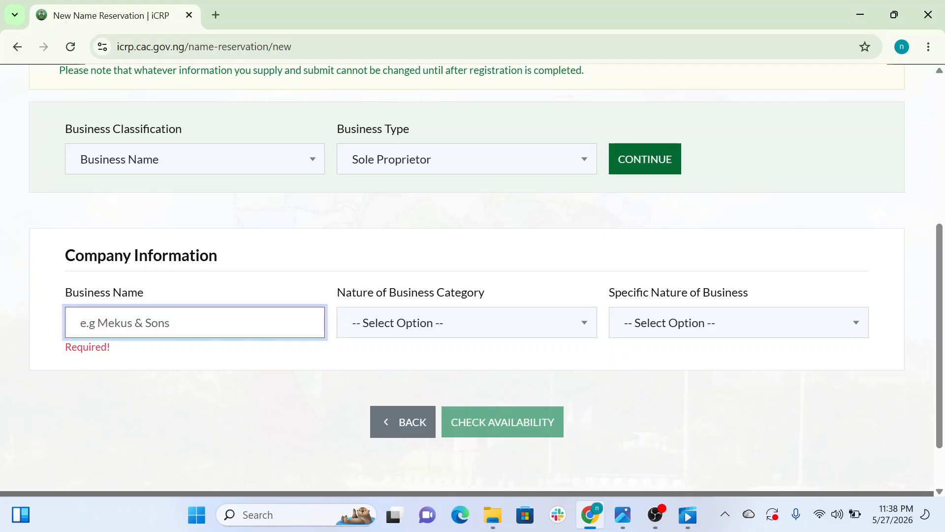
{"action": "type", "text": "WI"}
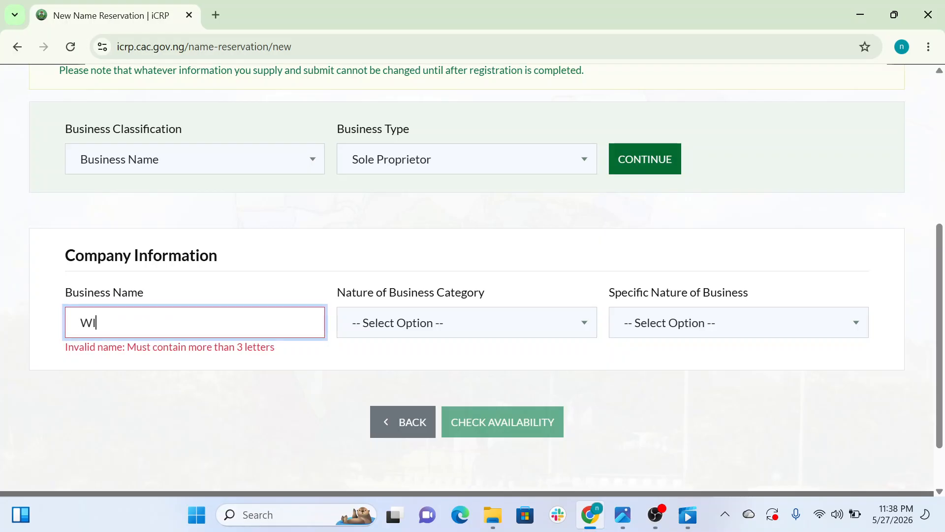
{"action": "type", "text": "ESE CHOICE"}
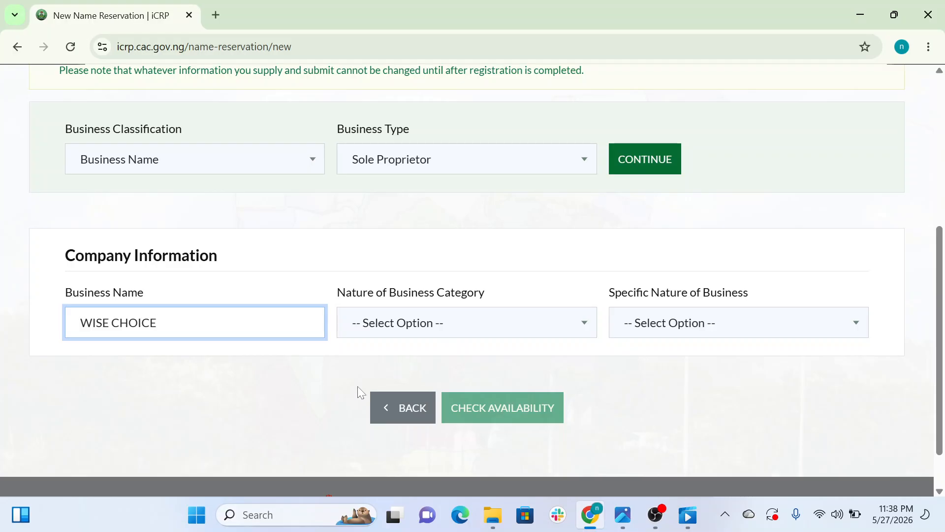
Step: Look through the nature of business categories and choose Education
{"action": "left_click", "coordinate": [447, 338]}
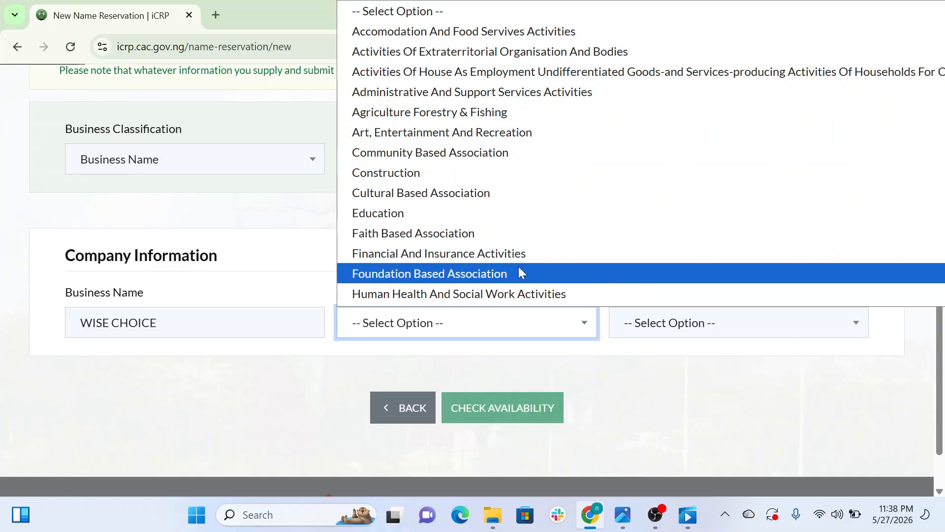
{"action": "key", "text": "Down"}
{"action": "key", "text": "Down"}
{"action": "key", "text": "Down"}
{"action": "key", "text": "Down"}
{"action": "key", "text": "Down"}
{"action": "key", "text": "Down"}
{"action": "key", "text": "Down"}
{"action": "key", "text": "Down"}
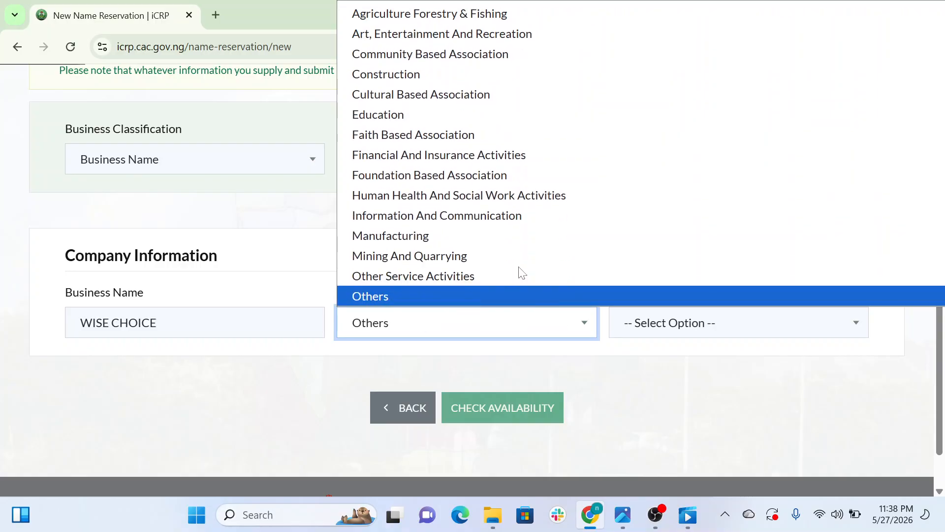
{"action": "key", "text": "Down"}
{"action": "key", "text": "Down"}
{"action": "key", "text": "Down"}
{"action": "key", "text": "Down"}
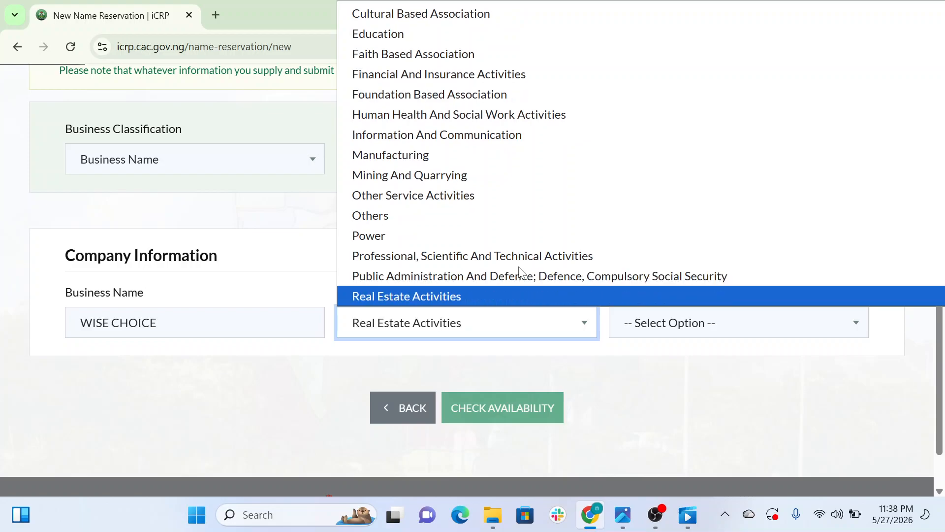
{"action": "key", "text": "Up"}
{"action": "key", "text": "Up"}
{"action": "key", "text": "Down"}
{"action": "key", "text": "Down"}
{"action": "key", "text": "Down"}
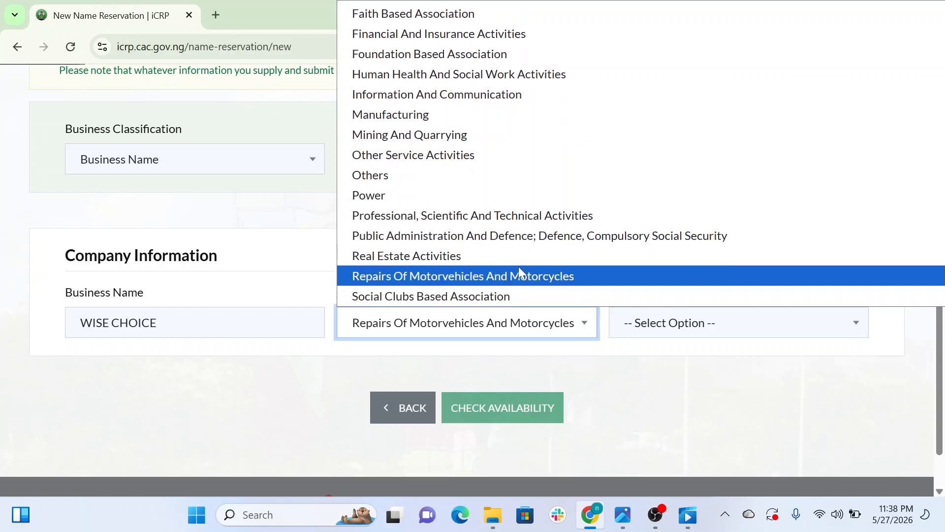
{"action": "key", "text": "Down"}
{"action": "key", "text": "Down"}
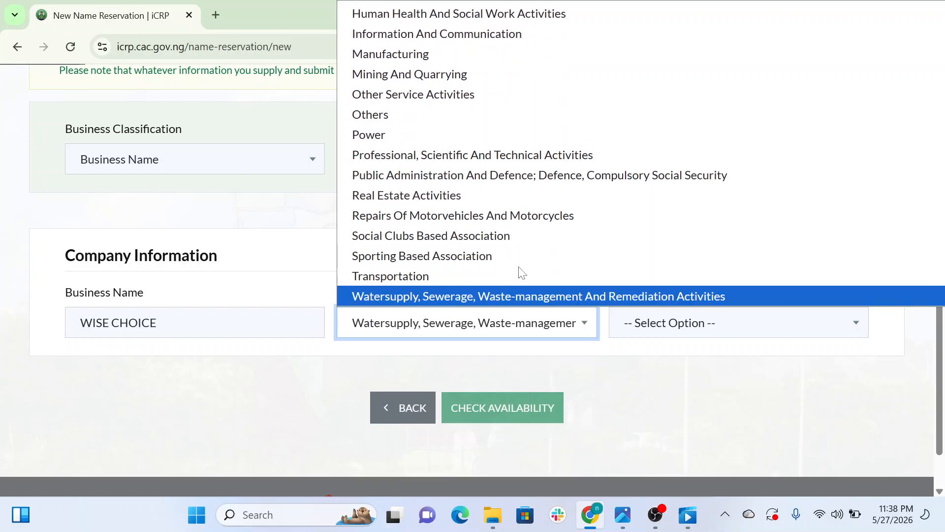
{"action": "key", "text": "Down"}
{"action": "key", "text": "Up"}
{"action": "key", "text": "Up"}
{"action": "key", "text": "Up"}
{"action": "key", "text": "Up"}
{"action": "key", "text": "Up"}
{"action": "key", "text": "Up"}
{"action": "key", "text": "Up"}
{"action": "key", "text": "Up"}
{"action": "key", "text": "Up"}
{"action": "key", "text": "Up"}
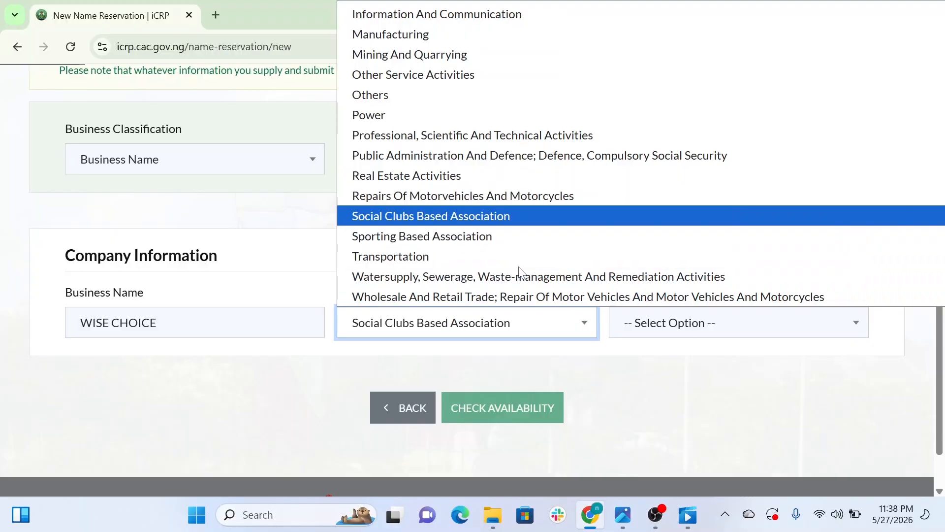
{"action": "key", "text": "Up"}
{"action": "key", "text": "Up"}
{"action": "key", "text": "Up"}
{"action": "key", "text": "Up"}
{"action": "key", "text": "Up"}
{"action": "key", "text": "Up"}
{"action": "key", "text": "Up"}
{"action": "key", "text": "Up"}
{"action": "key", "text": "Up"}
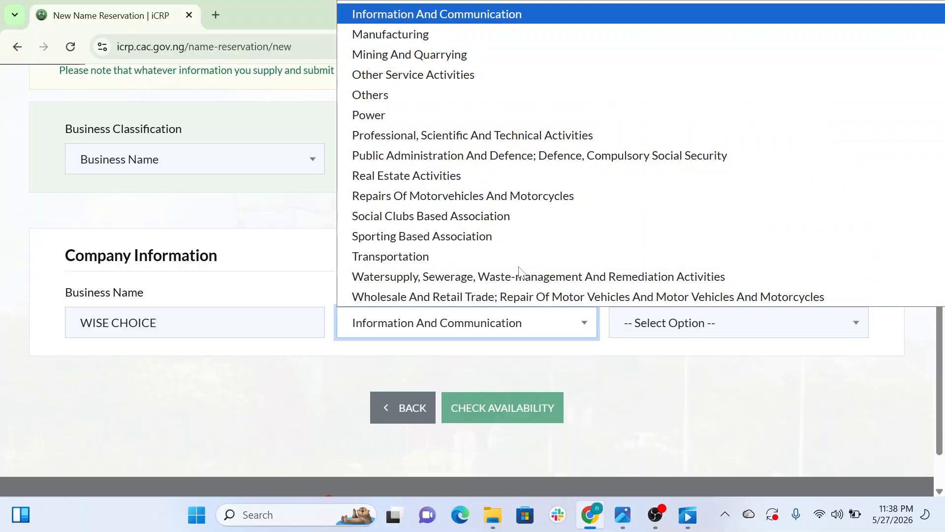
{"action": "key", "text": "Up"}
{"action": "key", "text": "Up"}
{"action": "key", "text": "Up"}
{"action": "key", "text": "Up"}
{"action": "key", "text": "Up"}
{"action": "key", "text": "Up"}
{"action": "key", "text": "Up"}
{"action": "key", "text": "Up"}
{"action": "key", "text": "Up"}
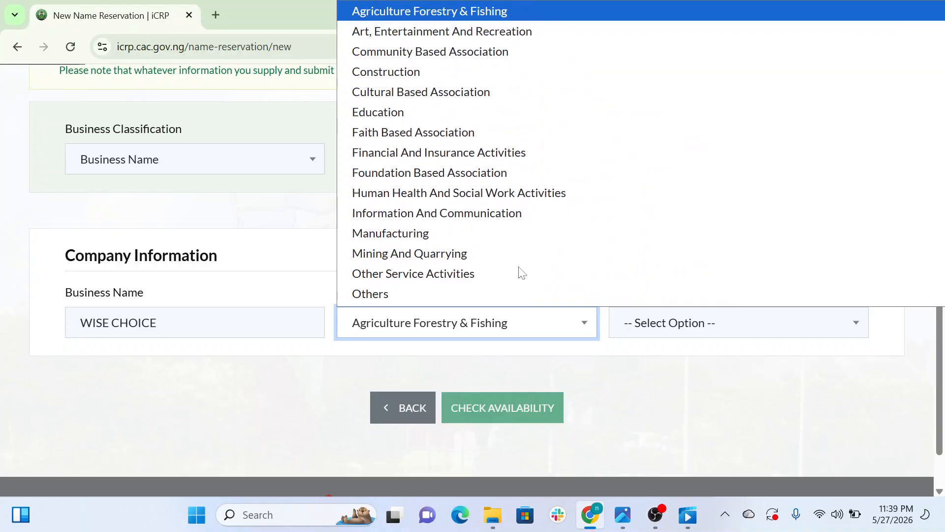
{"action": "key", "text": "Up"}
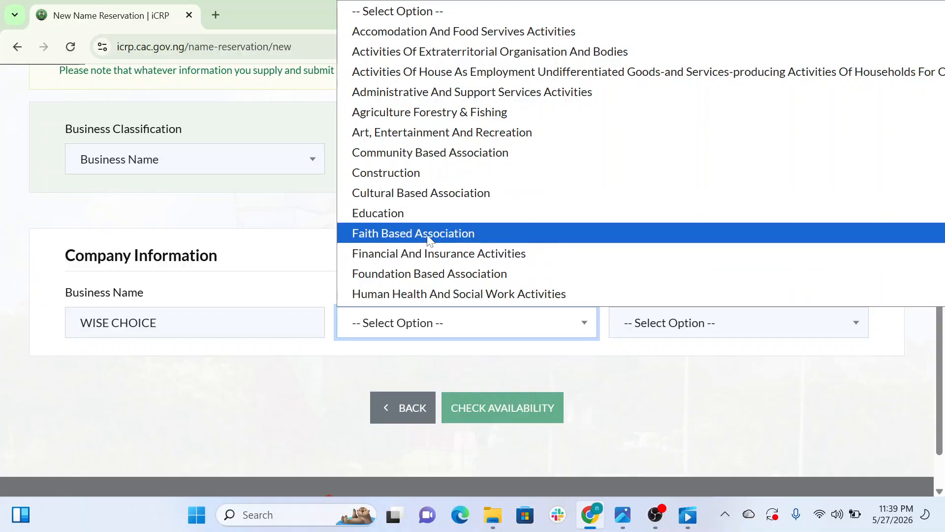
{"action": "left_click", "coordinate": [422, 219]}
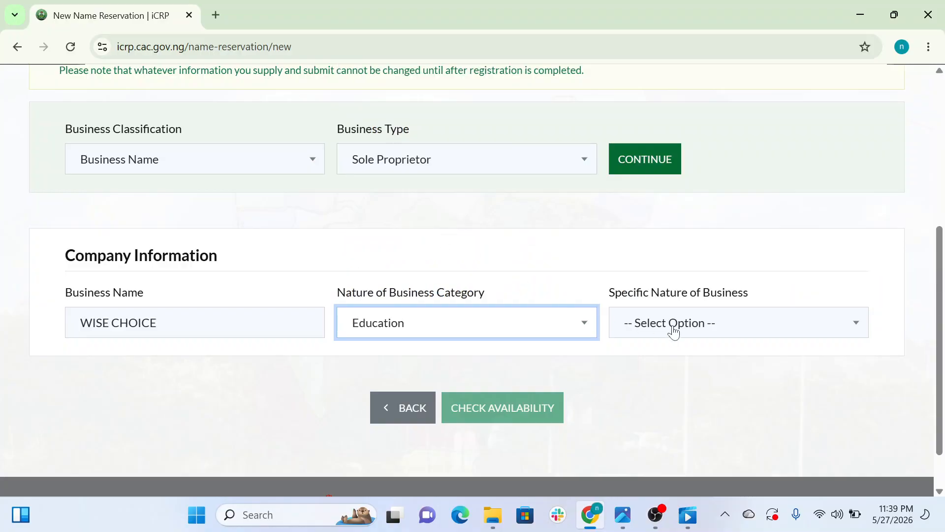
Step: Look through the specific nature of business options offered for the Education category
{"action": "left_click", "coordinate": [718, 323]}
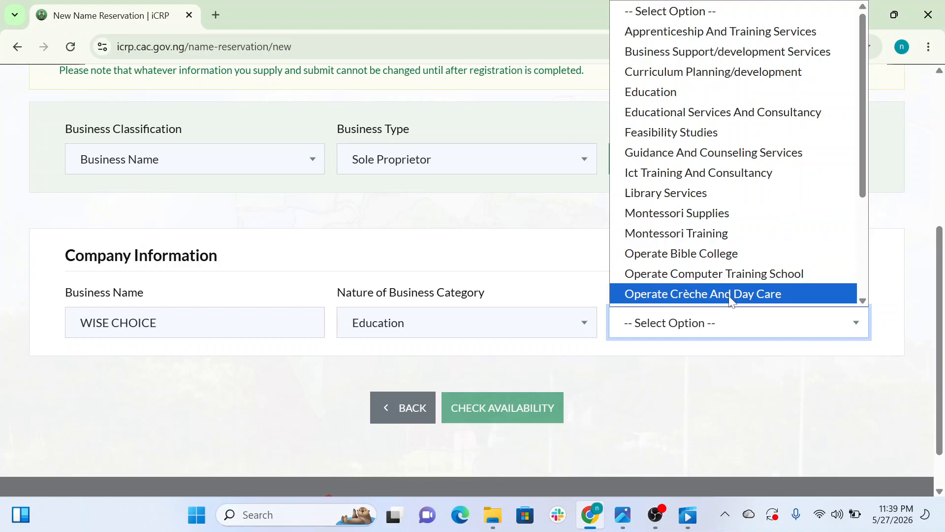
{"action": "key", "text": "Down"}
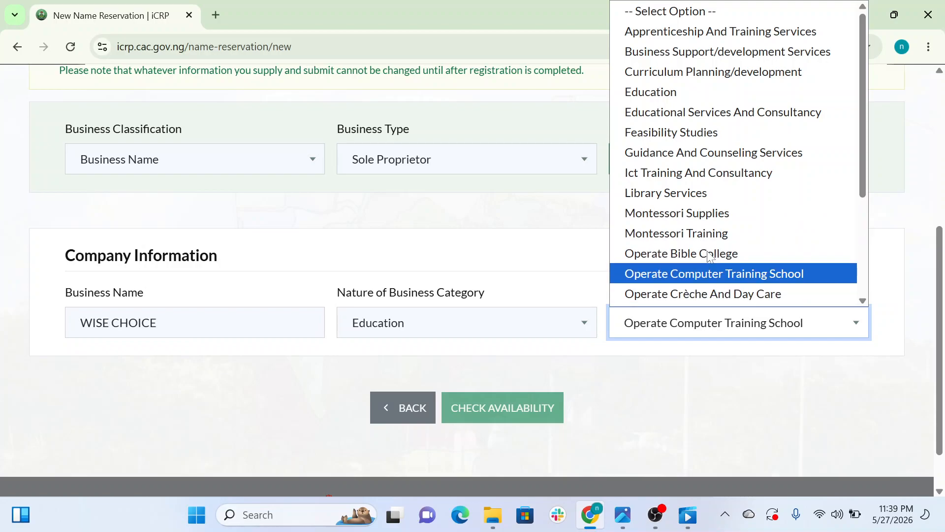
{"action": "key", "text": "Down"}
{"action": "key", "text": "Down"}
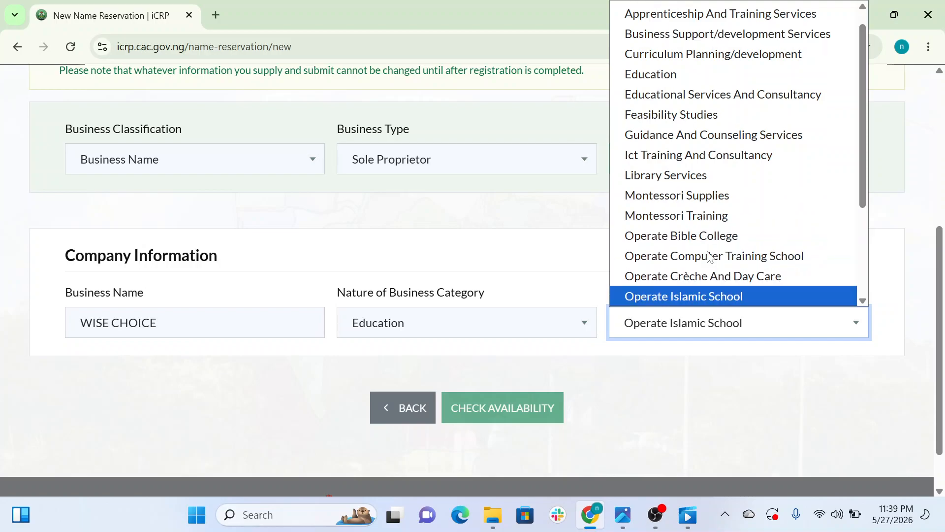
{"action": "key", "text": "Down"}
{"action": "key", "text": "Down"}
{"action": "key", "text": "Down"}
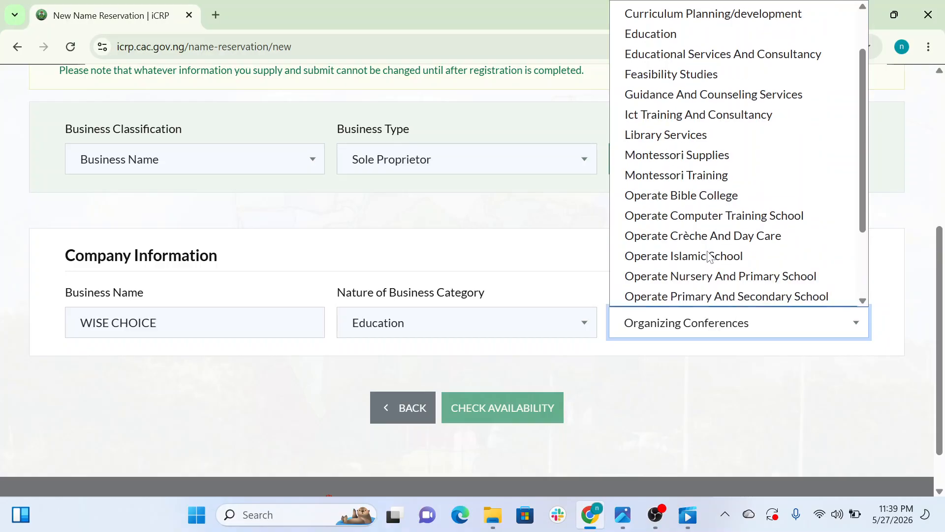
{"action": "key", "text": "Down"}
{"action": "key", "text": "Down"}
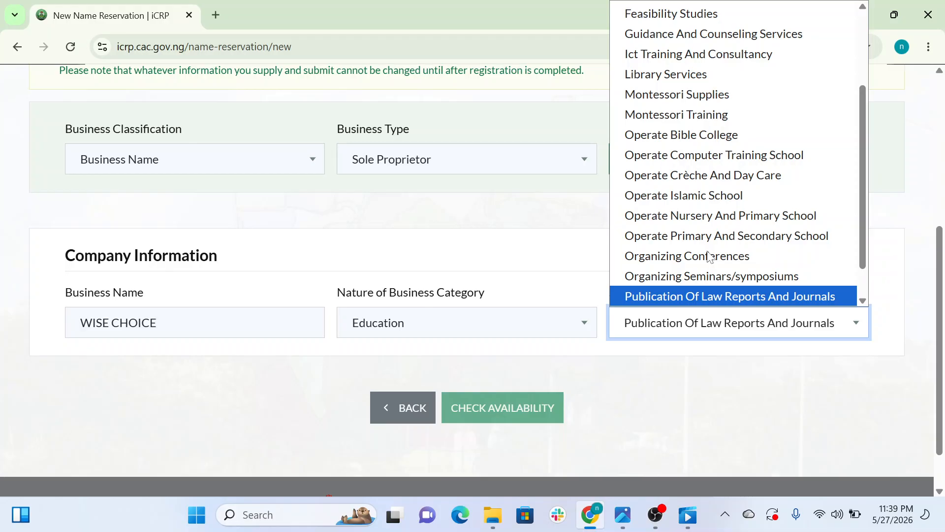
{"action": "key", "text": "Down"}
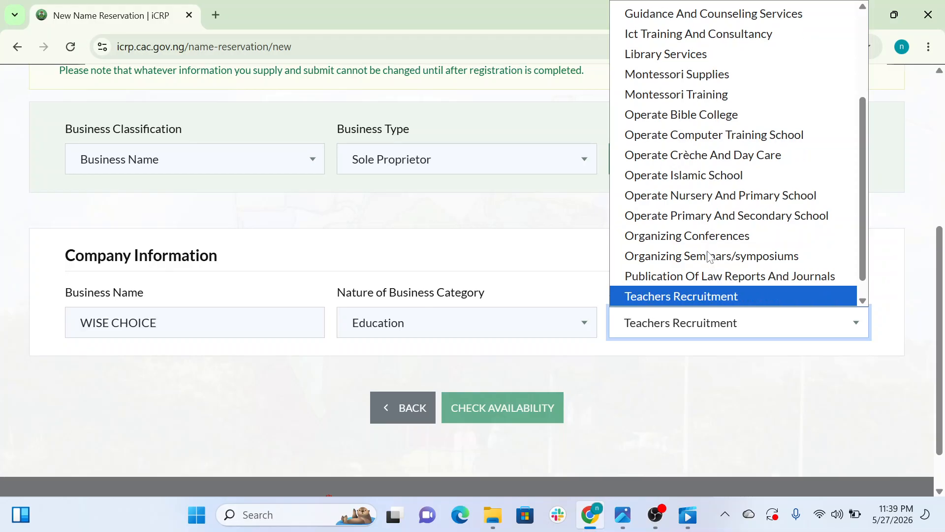
{"action": "key", "text": "Down"}
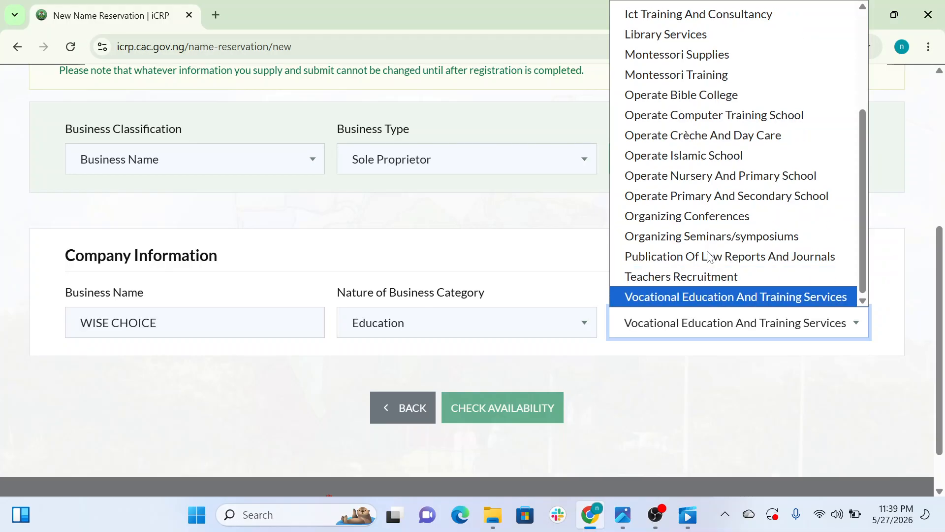
{"action": "key", "text": "Up"}
{"action": "key", "text": "Up"}
{"action": "key", "text": "Up"}
{"action": "key", "text": "Up"}
{"action": "key", "text": "Up"}
{"action": "key", "text": "Up"}
{"action": "key", "text": "Up"}
{"action": "key", "text": "Up"}
{"action": "key", "text": "Up"}
{"action": "key", "text": "Up"}
{"action": "key", "text": "Up"}
{"action": "key", "text": "Up"}
{"action": "key", "text": "Up"}
{"action": "key", "text": "Up"}
{"action": "key", "text": "Up"}
{"action": "key", "text": "Up"}
{"action": "key", "text": "Up"}
{"action": "key", "text": "Up"}
{"action": "key", "text": "Up"}
{"action": "key", "text": "Up"}
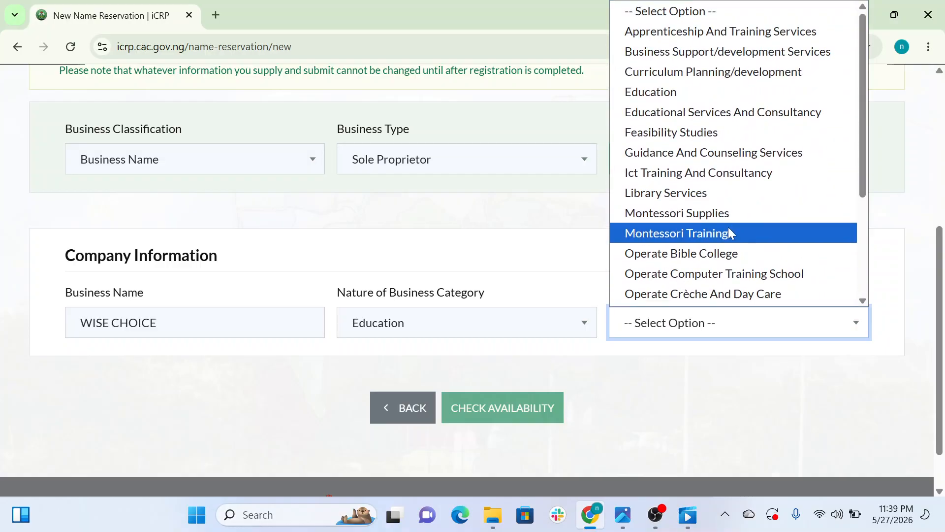
Step: Change the nature of business category to Administrative And Support Services Activities and choose Fashion Designing/ Tailoring Services as the specific nature of business
{"action": "left_click", "coordinate": [570, 341]}
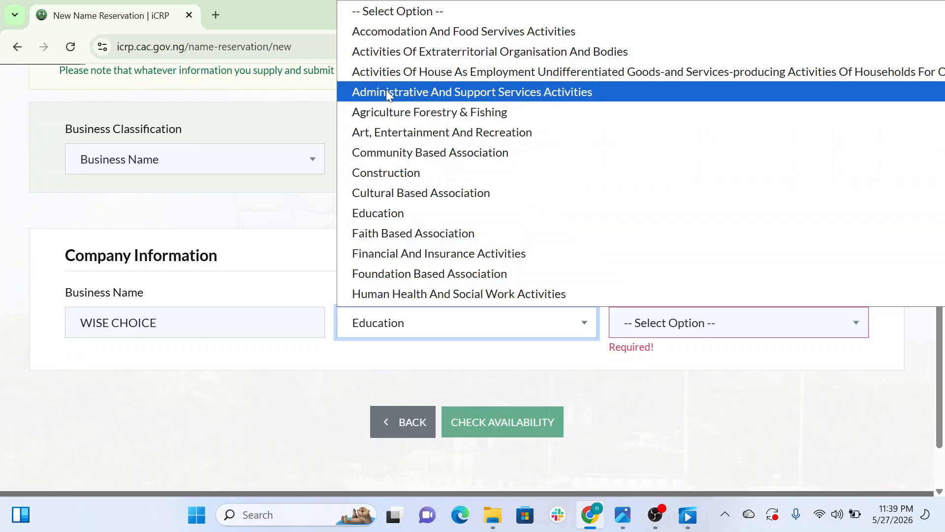
{"action": "left_click", "coordinate": [612, 93]}
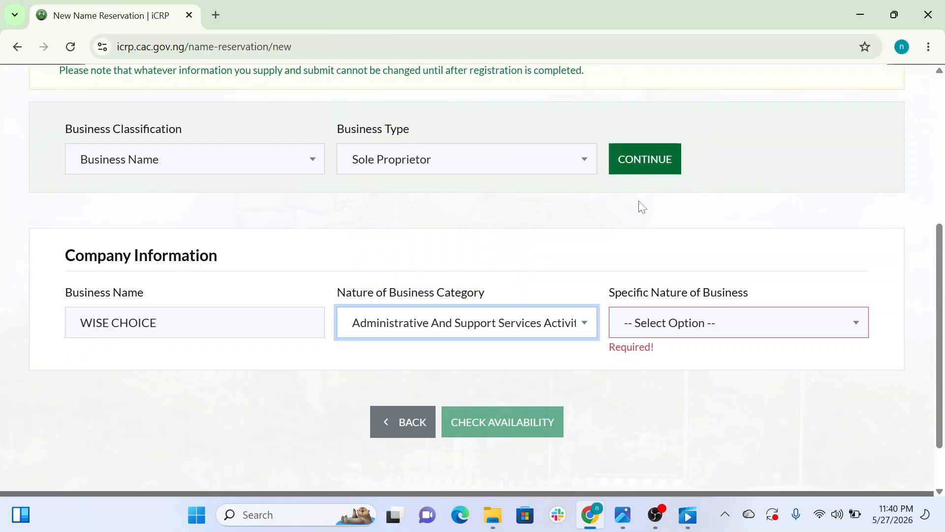
{"action": "left_click", "coordinate": [658, 326]}
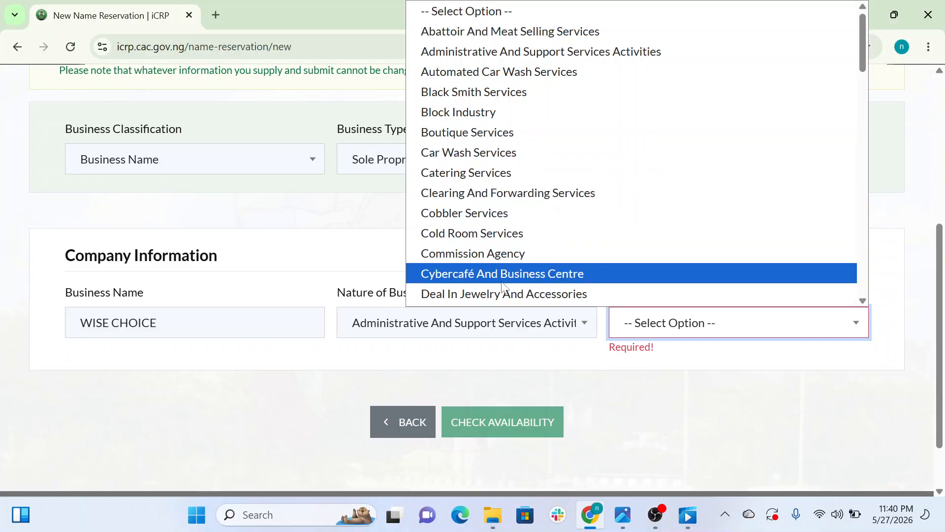
{"action": "key", "text": "Down"}
{"action": "key", "text": "Down"}
{"action": "key", "text": "Down"}
{"action": "key", "text": "Down"}
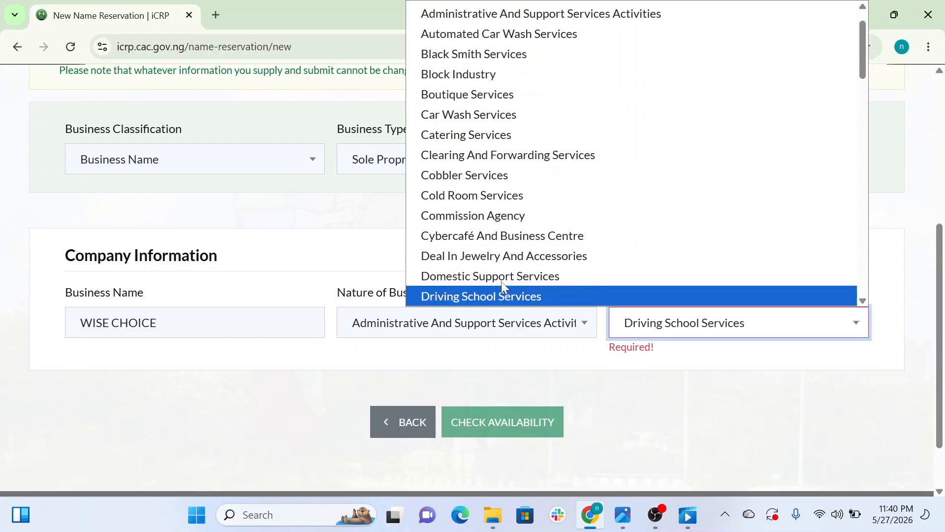
{"action": "key", "text": "Down"}
{"action": "key", "text": "Down"}
{"action": "key", "text": "Down"}
{"action": "key", "text": "Down"}
{"action": "key", "text": "Down"}
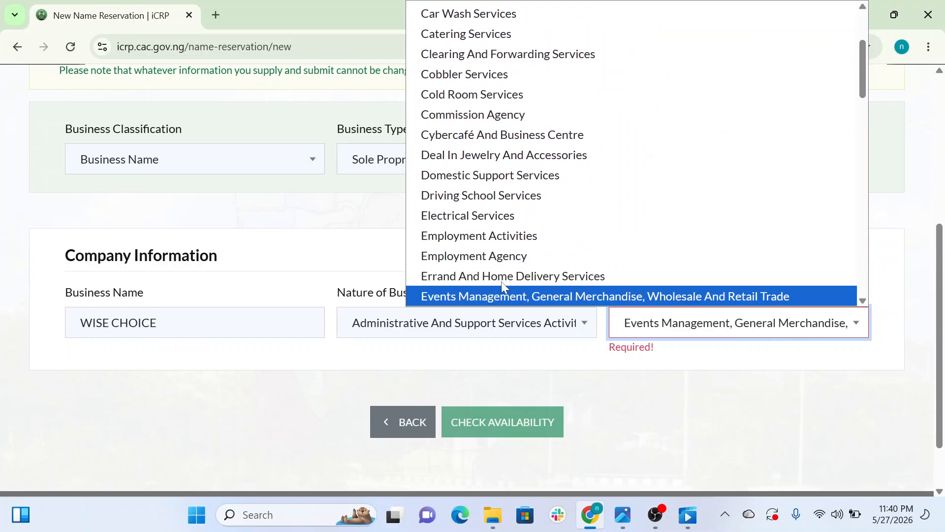
{"action": "key", "text": "Down"}
{"action": "key", "text": "Down"}
{"action": "key", "text": "Down"}
{"action": "key", "text": "Down"}
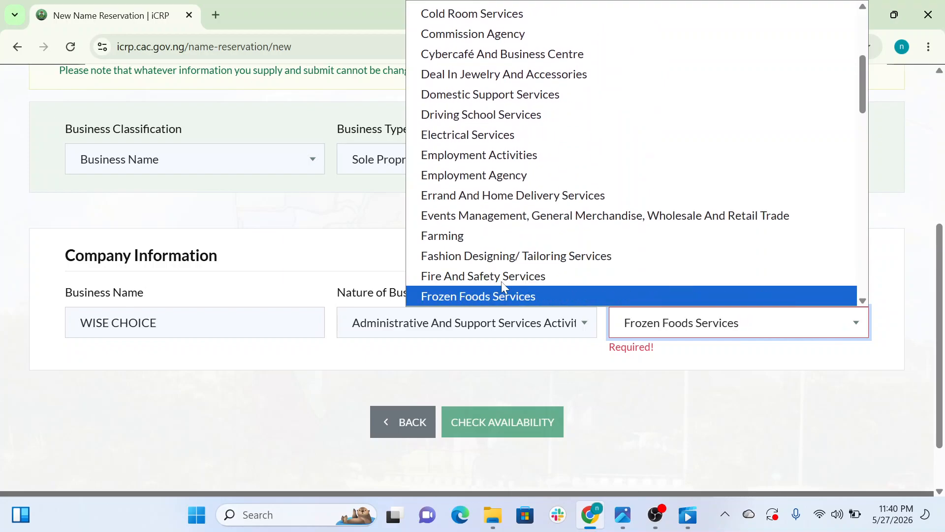
{"action": "key", "text": "Down"}
{"action": "key", "text": "Down"}
{"action": "key", "text": "Down"}
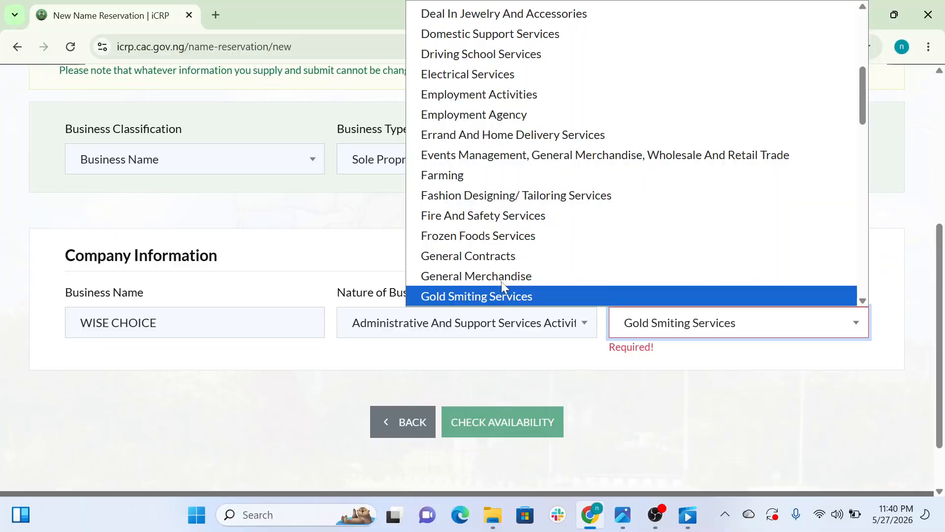
{"action": "key", "text": "Down"}
{"action": "key", "text": "Down"}
{"action": "key", "text": "Down"}
{"action": "key", "text": "Down"}
{"action": "key", "text": "Down"}
{"action": "key", "text": "Down"}
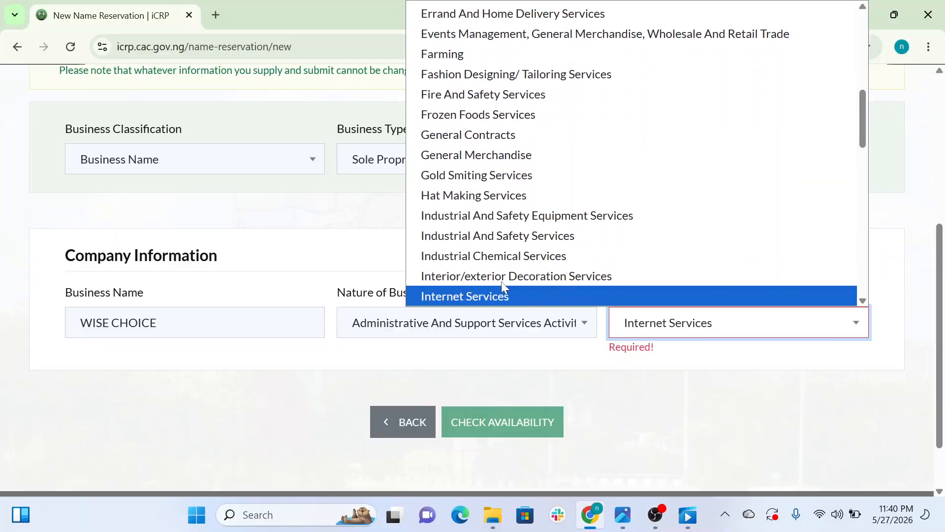
{"action": "key", "text": "Down"}
{"action": "key", "text": "Down"}
{"action": "key", "text": "Down"}
{"action": "key", "text": "Down"}
{"action": "key", "text": "Down"}
{"action": "key", "text": "Down"}
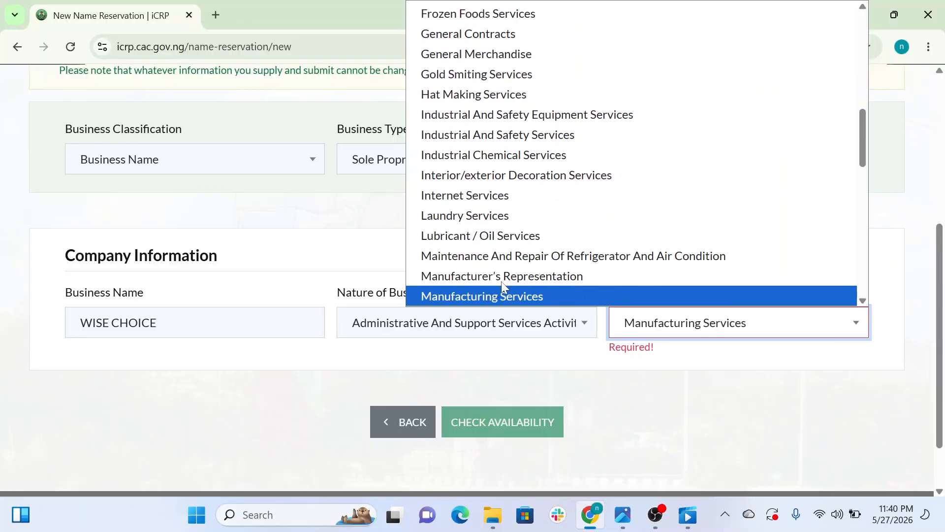
{"action": "key", "text": "Down"}
{"action": "key", "text": "Down"}
{"action": "key", "text": "Down"}
{"action": "key", "text": "Down"}
{"action": "key", "text": "Down"}
{"action": "key", "text": "Down"}
{"action": "key", "text": "Down"}
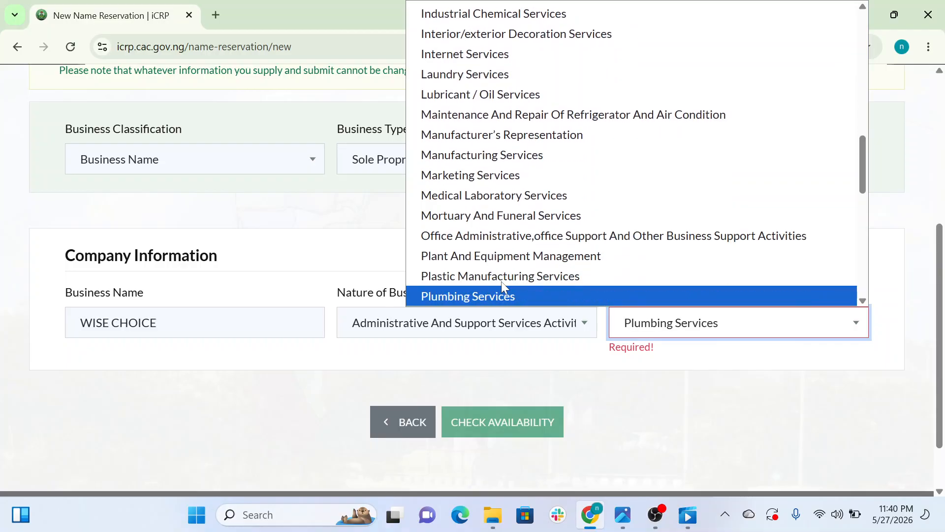
{"action": "key", "text": "Down"}
{"action": "key", "text": "Up"}
{"action": "key", "text": "Up"}
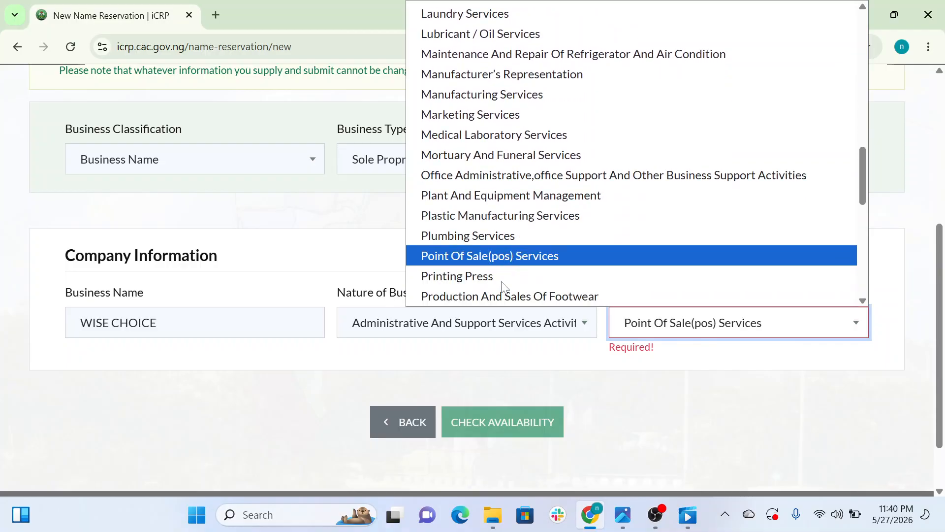
{"action": "key", "text": "Down"}
{"action": "key", "text": "Down"}
{"action": "key", "text": "Down"}
{"action": "key", "text": "Down"}
{"action": "key", "text": "Down"}
{"action": "key", "text": "Down"}
{"action": "key", "text": "Down"}
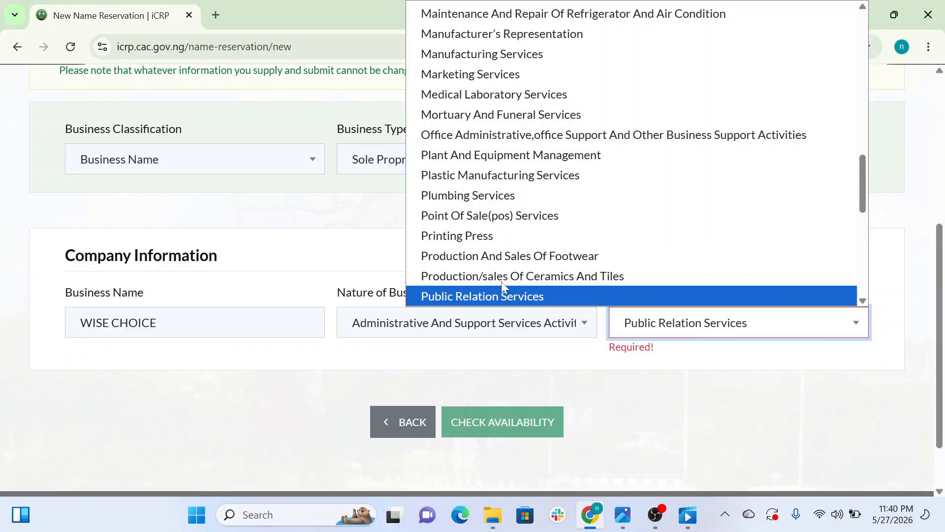
{"action": "key", "text": "Down"}
{"action": "key", "text": "Down"}
{"action": "key", "text": "Down"}
{"action": "key", "text": "Down"}
{"action": "key", "text": "Down"}
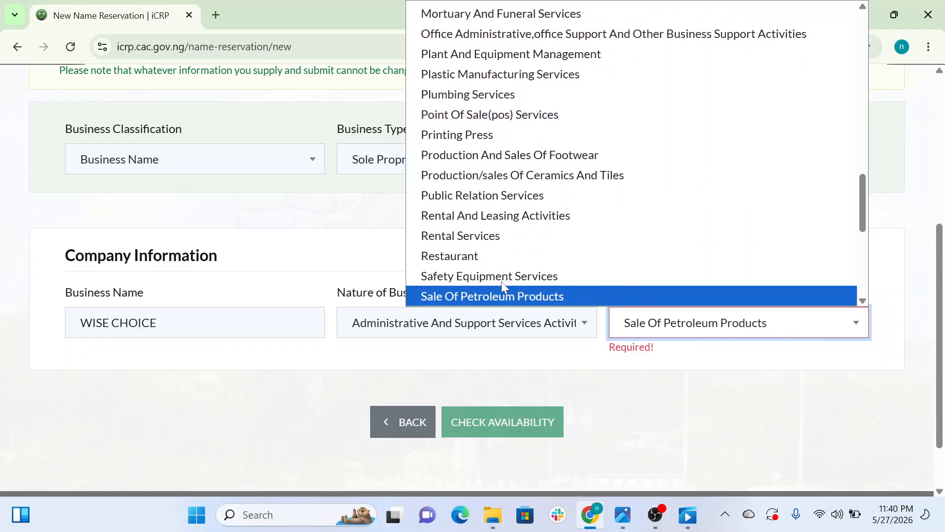
{"action": "key", "text": "Down"}
{"action": "key", "text": "Down"}
{"action": "key", "text": "Down"}
{"action": "key", "text": "Down"}
{"action": "key", "text": "Down"}
{"action": "key", "text": "Down"}
{"action": "key", "text": "Down"}
{"action": "key", "text": "Down"}
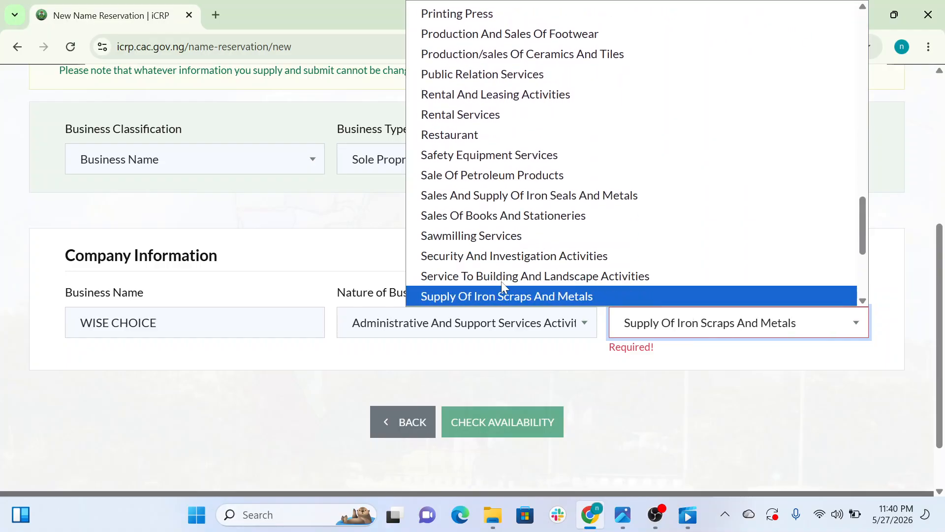
{"action": "key", "text": "Down"}
{"action": "key", "text": "Down"}
{"action": "key", "text": "Down"}
{"action": "key", "text": "Down"}
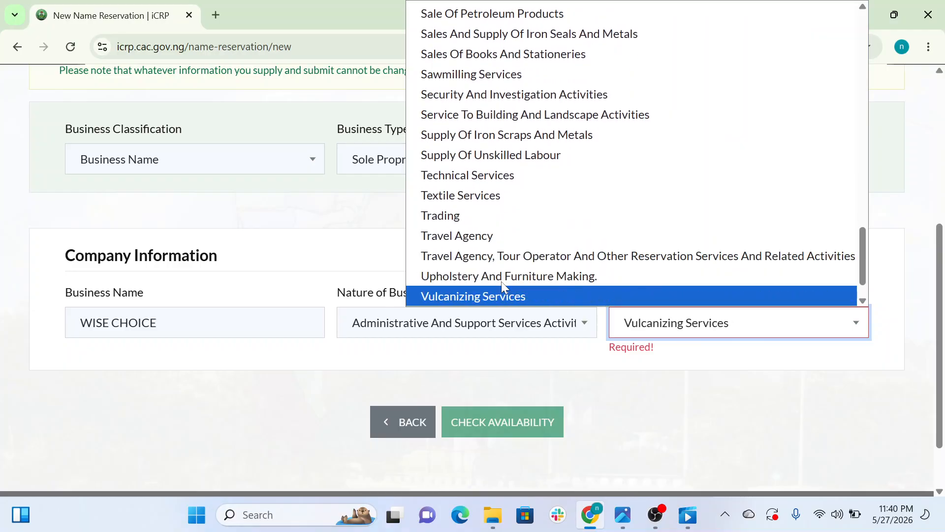
{"action": "key", "text": "Up"}
{"action": "key", "text": "Up"}
{"action": "key", "text": "Up"}
{"action": "key", "text": "Up"}
{"action": "key", "text": "Down"}
{"action": "key", "text": "Up"}
{"action": "key", "text": "Up"}
{"action": "key", "text": "Up"}
{"action": "key", "text": "Up"}
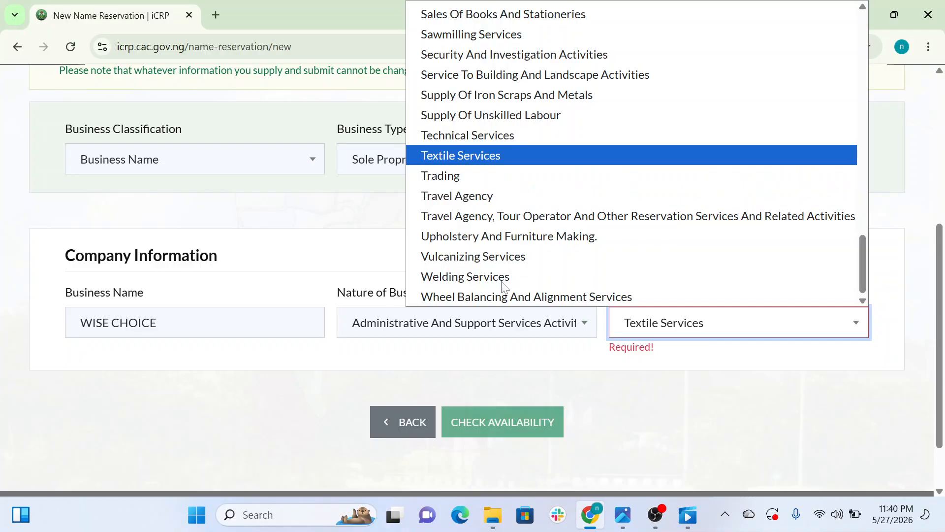
{"action": "key", "text": "Up"}
{"action": "key", "text": "Up"}
{"action": "key", "text": "Up"}
{"action": "key", "text": "Up"}
{"action": "key", "text": "Up"}
{"action": "key", "text": "Up"}
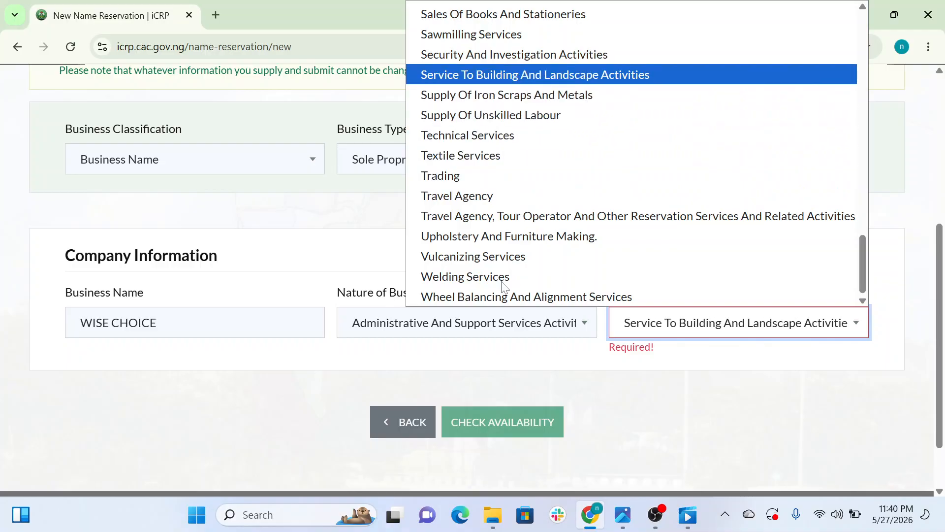
{"action": "key", "text": "Up"}
{"action": "key", "text": "Up"}
{"action": "key", "text": "Up"}
{"action": "key", "text": "Up"}
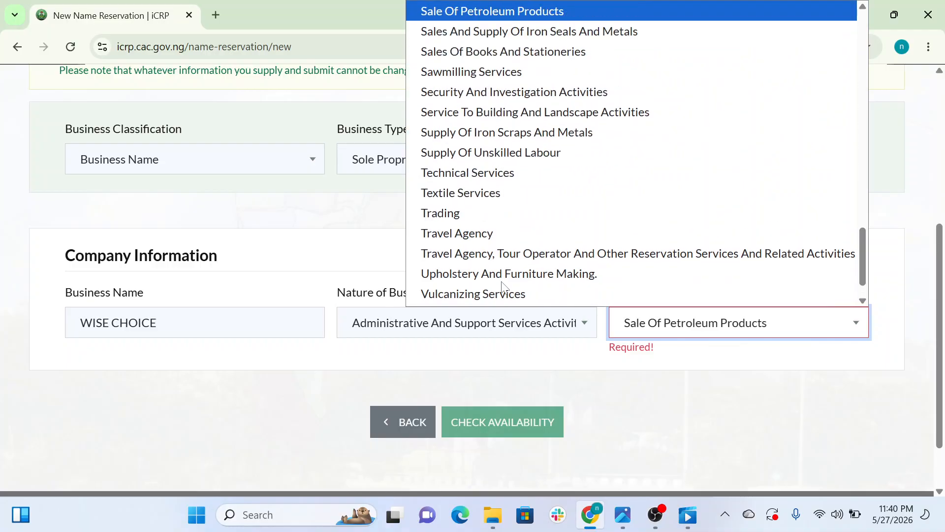
{"action": "key", "text": "Up"}
{"action": "key", "text": "Up"}
{"action": "key", "text": "Up"}
{"action": "key", "text": "Up"}
{"action": "key", "text": "Up"}
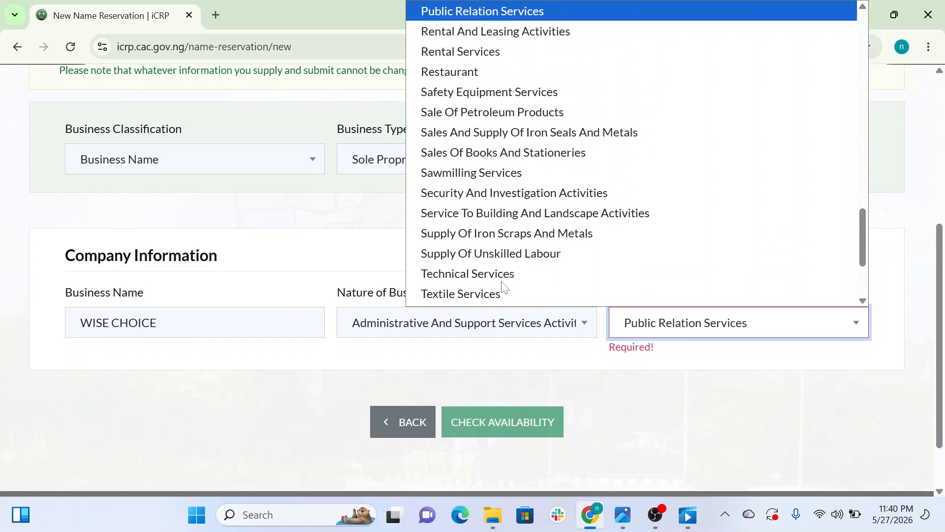
{"action": "key", "text": "Up"}
{"action": "key", "text": "Up"}
{"action": "key", "text": "Up"}
{"action": "key", "text": "Up"}
{"action": "key", "text": "Up"}
{"action": "key", "text": "Up"}
{"action": "key", "text": "Up"}
{"action": "key", "text": "Up"}
{"action": "key", "text": "Up"}
{"action": "key", "text": "Up"}
{"action": "key", "text": "Up"}
{"action": "key", "text": "Up"}
{"action": "key", "text": "Up"}
{"action": "key", "text": "Up"}
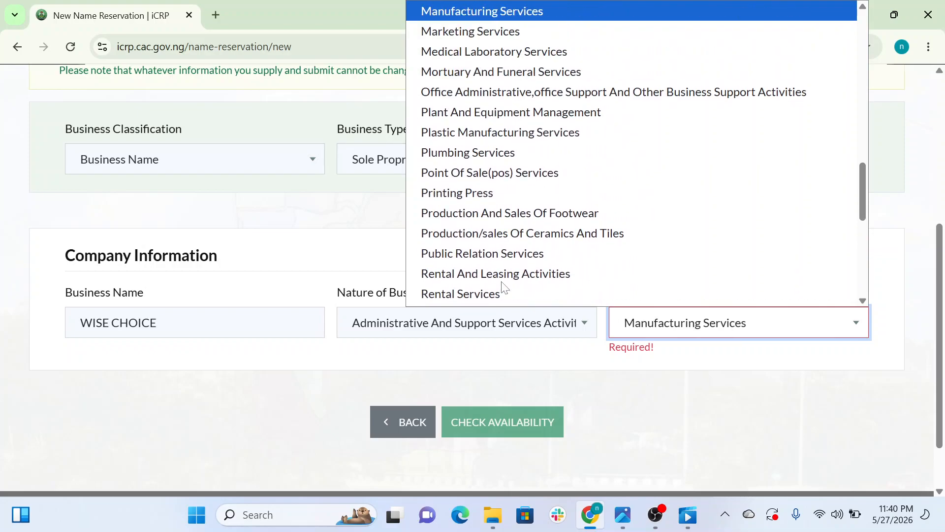
{"action": "key", "text": "Up"}
{"action": "key", "text": "Up"}
{"action": "key", "text": "Up"}
{"action": "key", "text": "Up"}
{"action": "key", "text": "Up"}
{"action": "key", "text": "Up"}
{"action": "key", "text": "Up"}
{"action": "key", "text": "Up"}
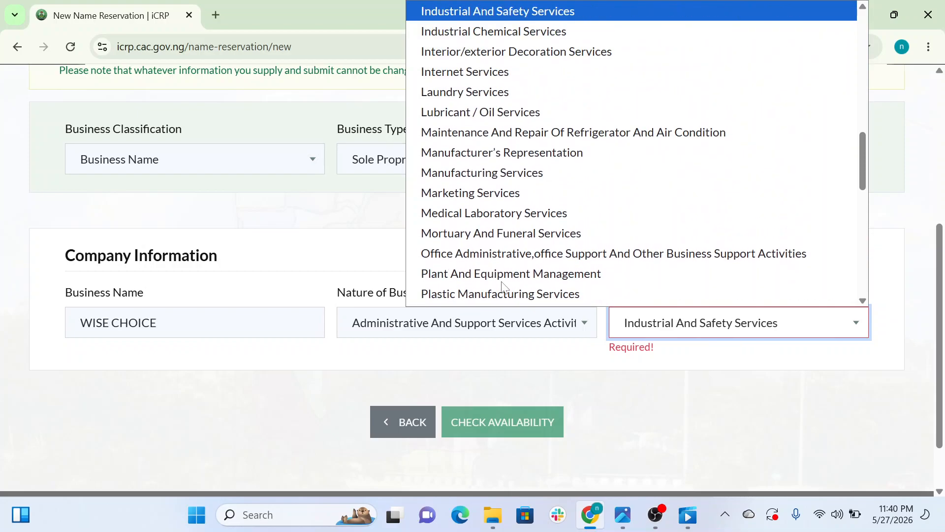
{"action": "key", "text": "Up"}
{"action": "key", "text": "Up"}
{"action": "key", "text": "Up"}
{"action": "key", "text": "Up"}
{"action": "key", "text": "Up"}
{"action": "key", "text": "Up"}
{"action": "key", "text": "Up"}
{"action": "key", "text": "Up"}
{"action": "key", "text": "Up"}
{"action": "key", "text": "Up"}
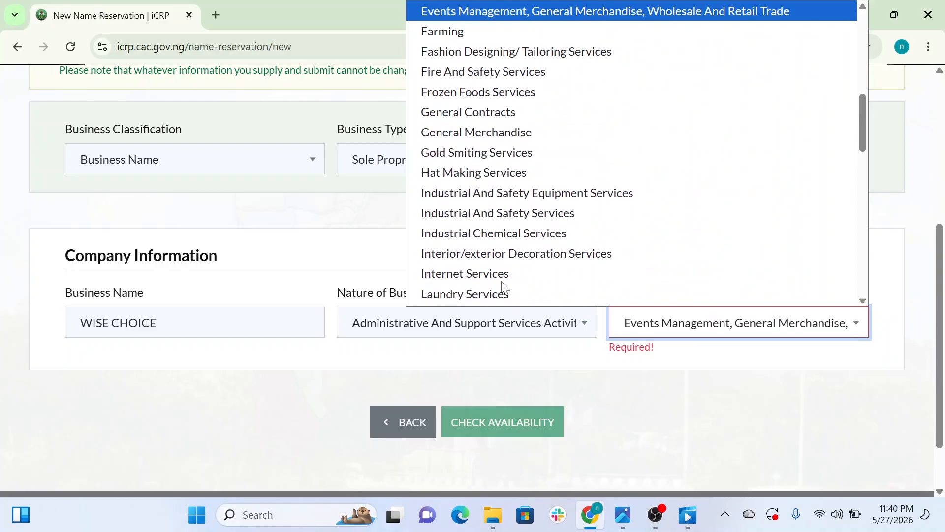
{"action": "key", "text": "Up"}
{"action": "key", "text": "Up"}
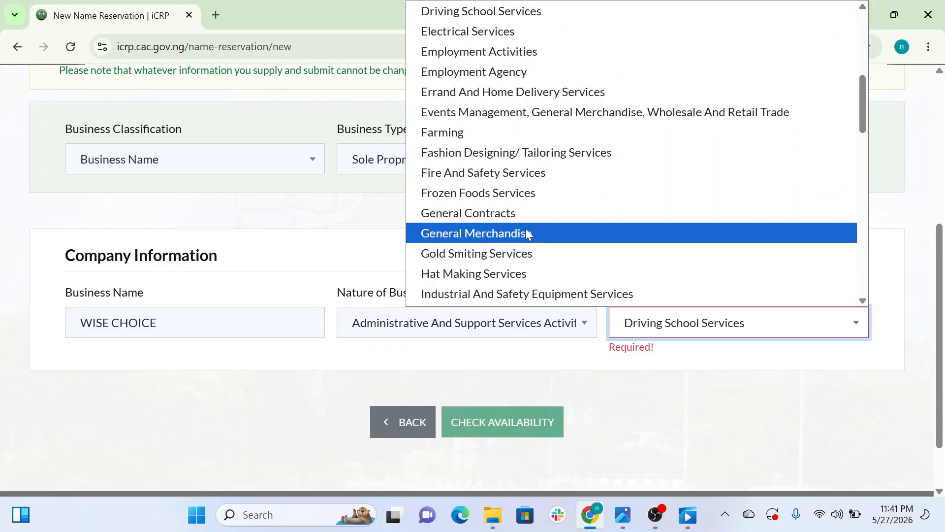
{"action": "left_click", "coordinate": [515, 161]}
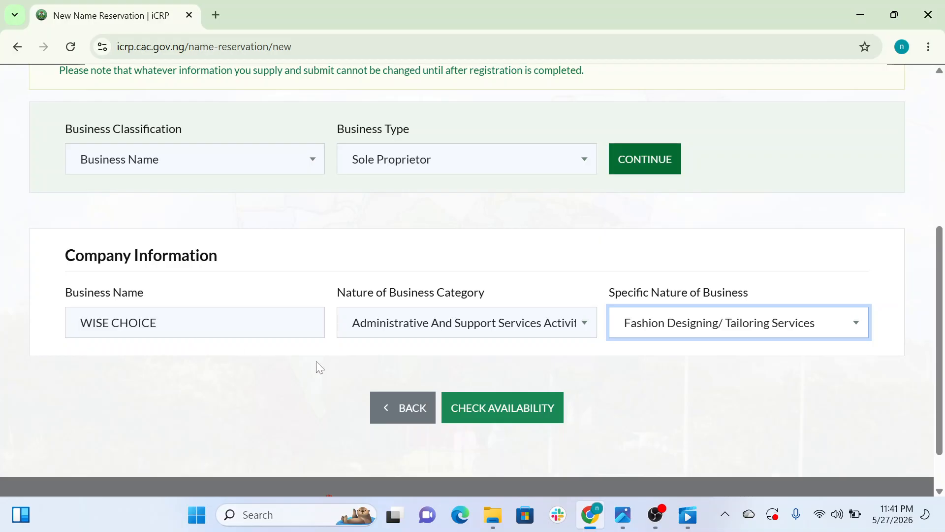
Step: Check the availability of the proposed name WISE CHOICE and examine the stated reason and keywords in the compliance response
{"action": "left_click", "coordinate": [494, 403]}
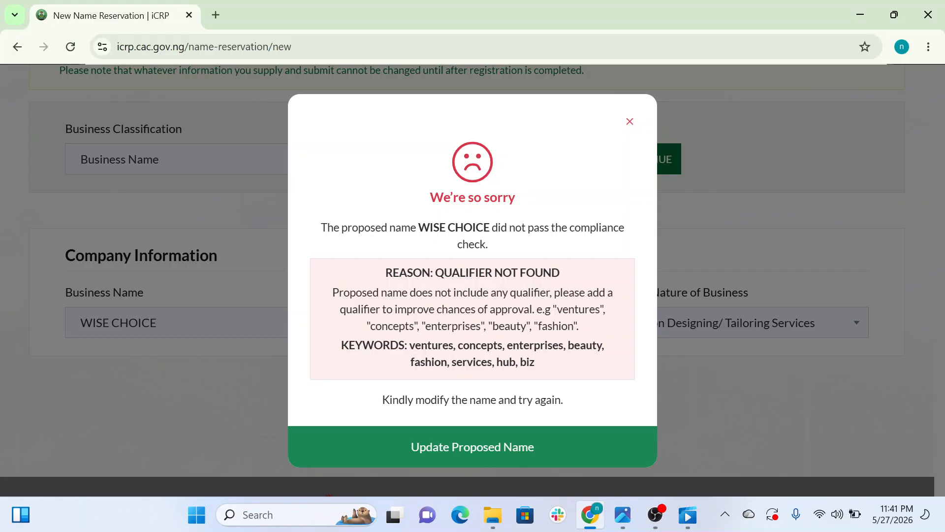
{"action": "left_click_drag", "start_coordinate": [574, 326], "coordinate": [591, 363]}
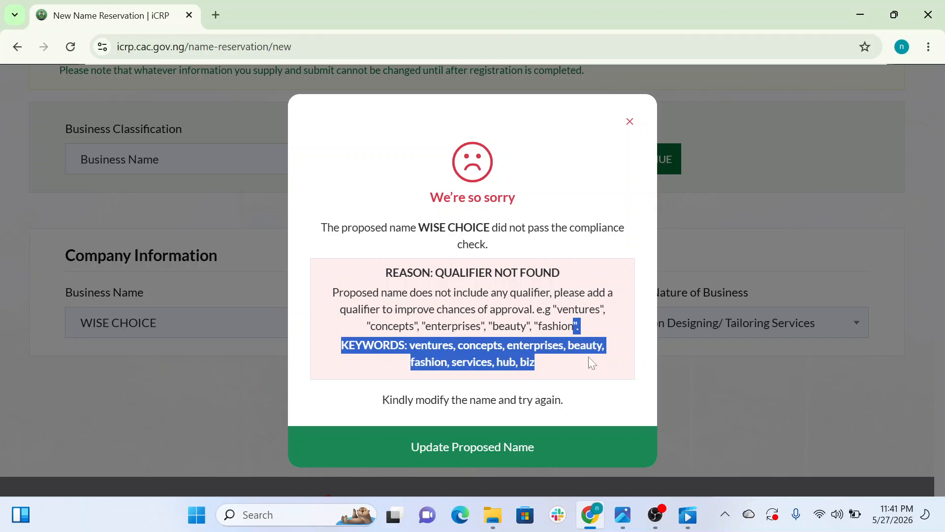
{"action": "left_click", "coordinate": [591, 373]}
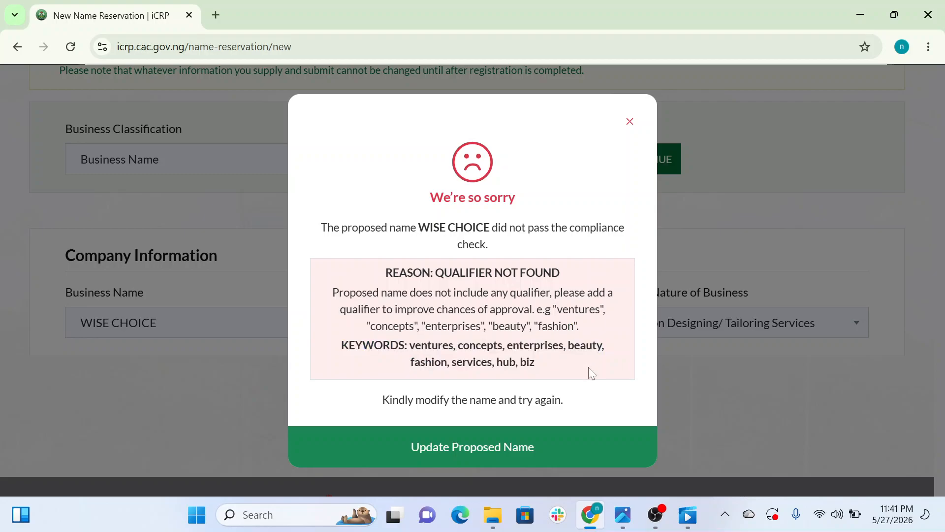
Step: Change the proposed business name to WISE CHOICE SERVICES and check its availability
{"action": "left_click", "coordinate": [630, 122]}
{"action": "left_click", "coordinate": [172, 323]}
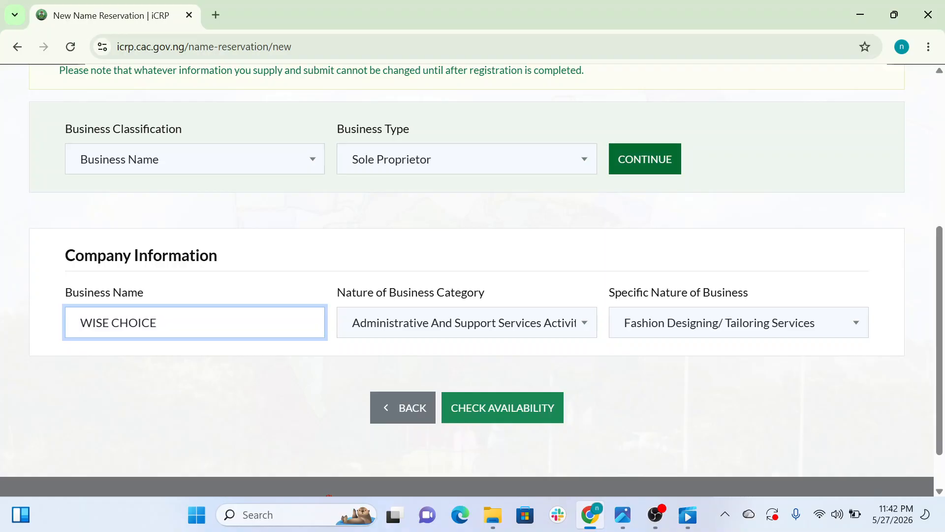
{"action": "type", "text": "SERVICES"}
{"action": "left_click", "coordinate": [476, 406]}
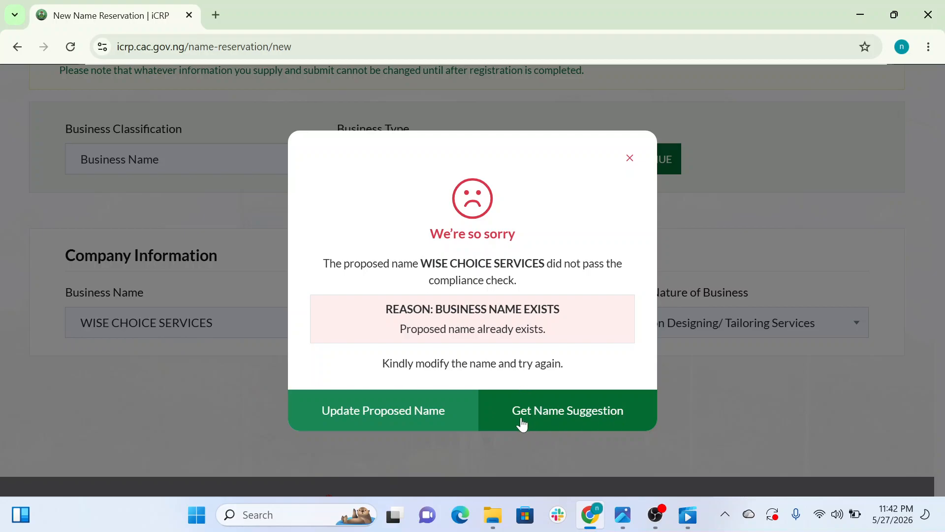
Step: Request name suggestions and continue with the suggested name WISE WARDROBE GALAXY POINT
{"action": "left_click", "coordinate": [548, 428]}
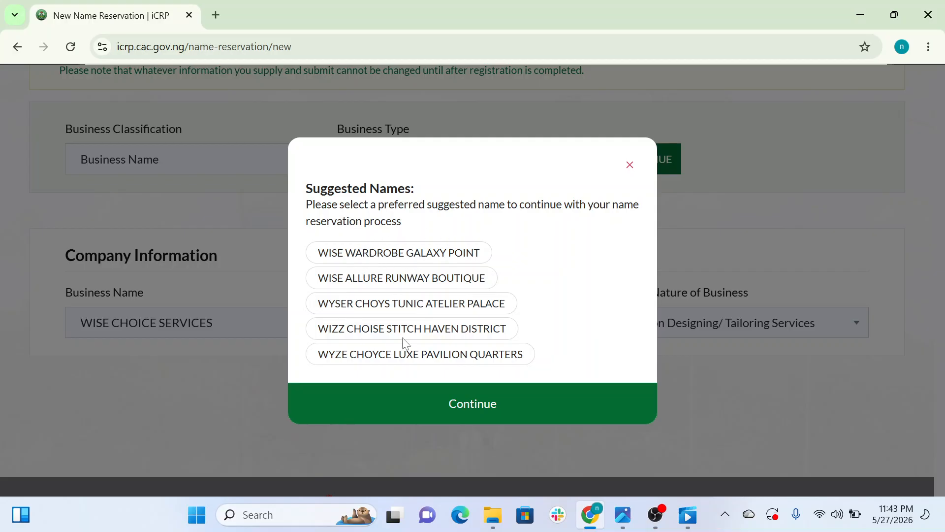
{"action": "left_click", "coordinate": [407, 255]}
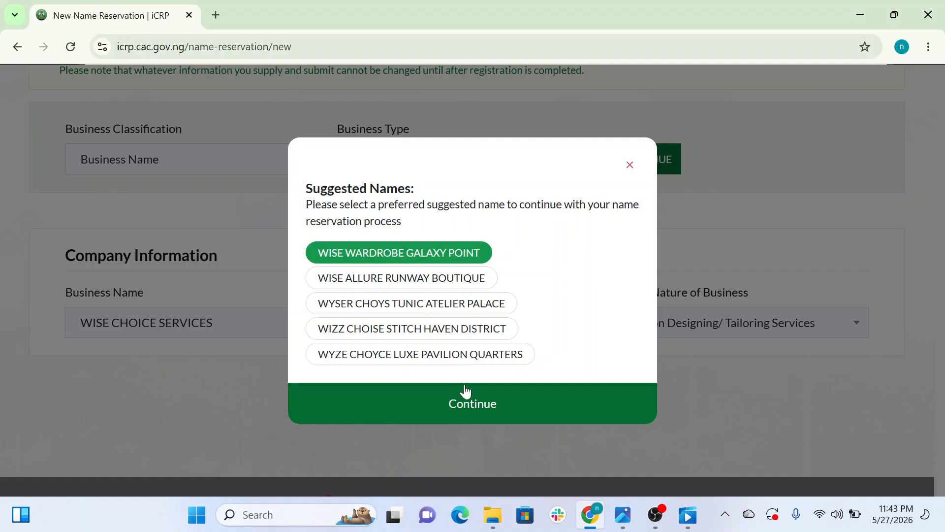
{"action": "left_click", "coordinate": [476, 408]}
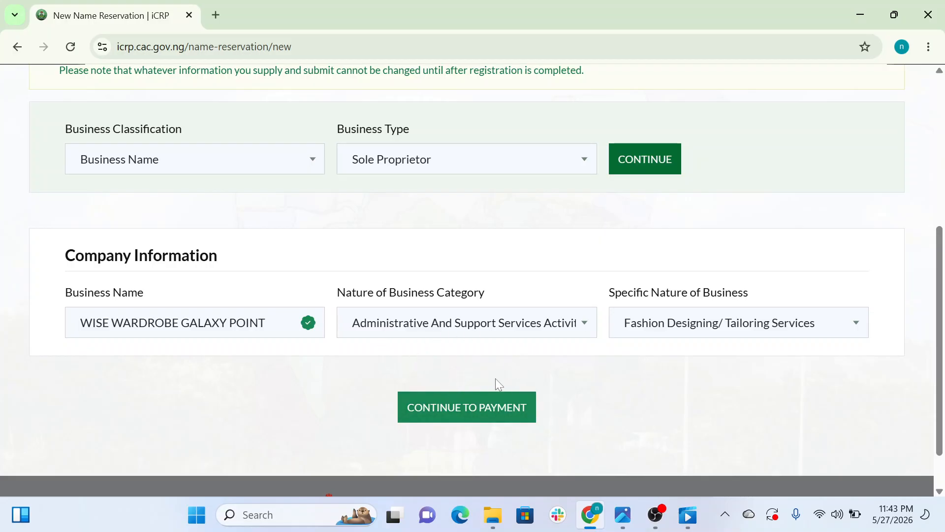
Step: Change the business name to WISE WARDROBE CONCEPTS, check its availability and accept the result
{"action": "left_click", "coordinate": [300, 327]}
{"action": "key", "text": "BackSpace"}
{"action": "key", "text": "BackSpace"}
{"action": "key", "text": "BackSpace"}
{"action": "key", "text": "BackSpace"}
{"action": "key", "text": "BackSpace"}
{"action": "key", "text": "BackSpace"}
{"action": "key", "text": "BackSpace"}
{"action": "key", "text": "BackSpace"}
{"action": "key", "text": "BackSpace"}
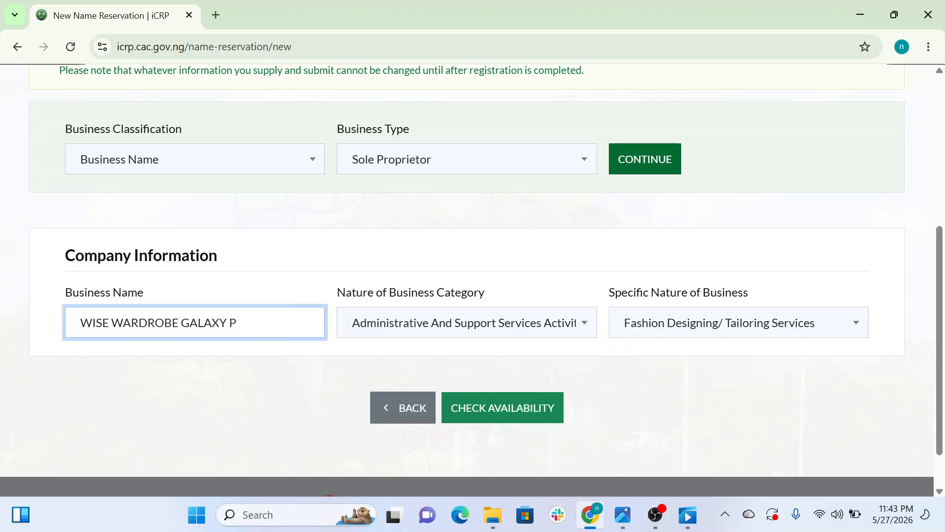
{"action": "key", "text": "BackSpace"}
{"action": "key", "text": "BackSpace"}
{"action": "key", "text": "BackSpace"}
{"action": "key", "text": "BackSpace"}
{"action": "type", "text": "CONCEPTS"}
{"action": "left_click", "coordinate": [509, 417]}
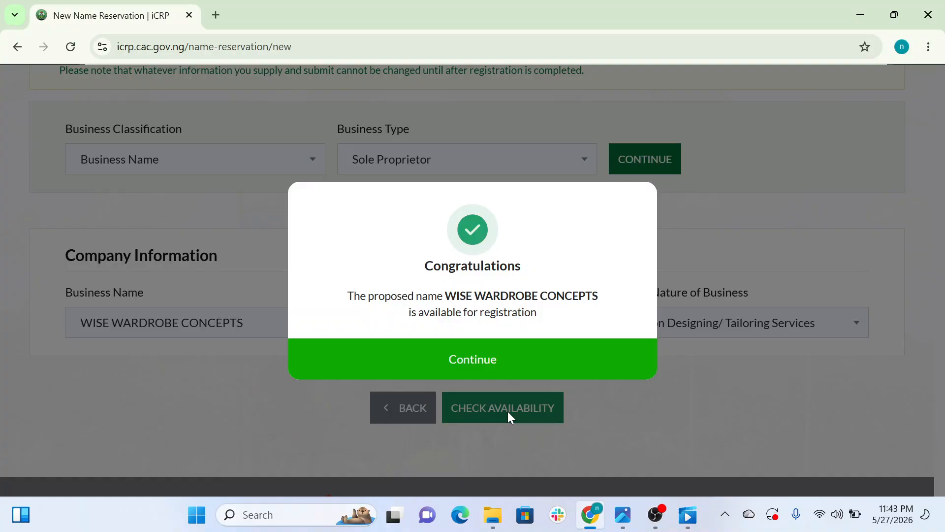
{"action": "left_click", "coordinate": [466, 367]}
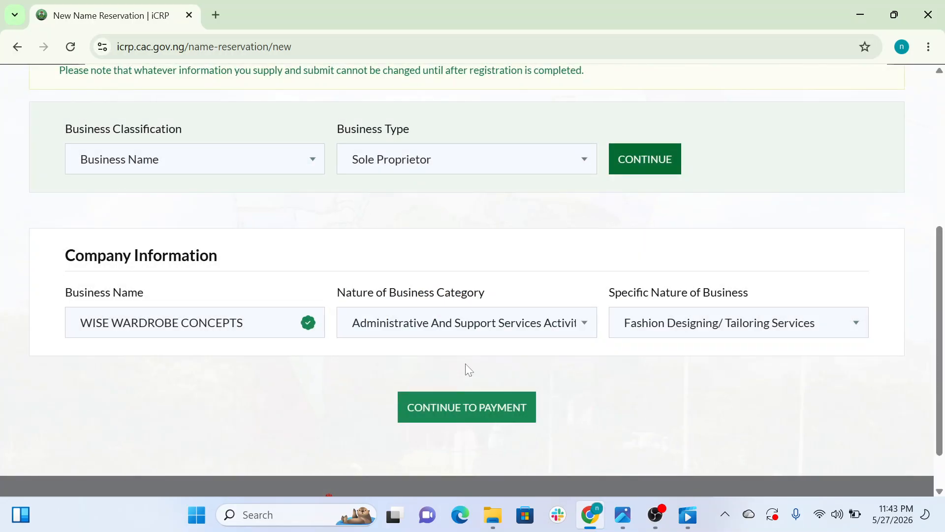
Step: Proceed to payment for the name reservation, copy the Remita RRR and open the Remita checkout with its card service charge
{"action": "left_click", "coordinate": [443, 412]}
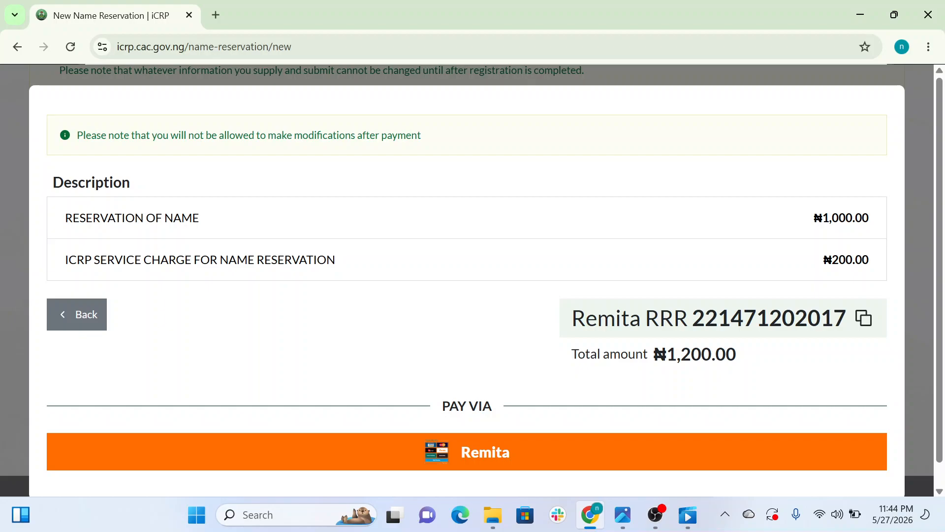
{"action": "left_click", "coordinate": [864, 319]}
{"action": "left_click", "coordinate": [487, 451]}
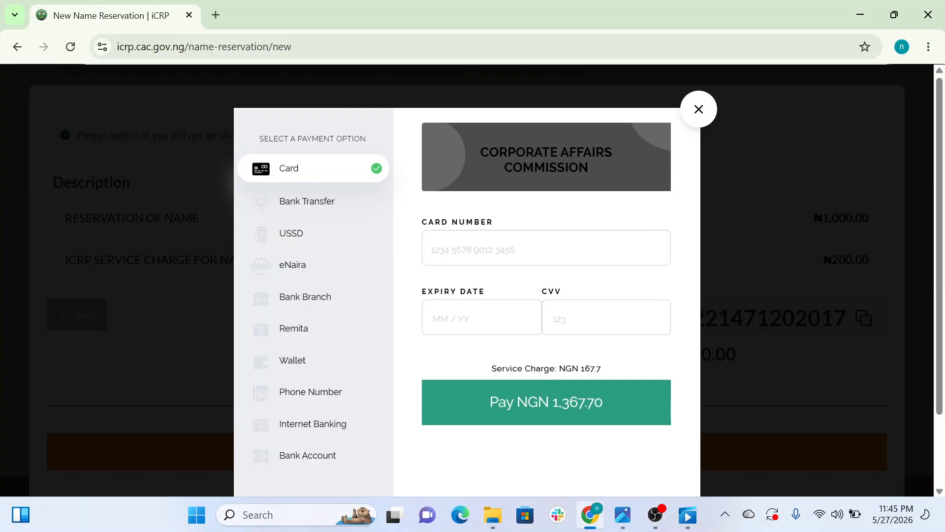
{"action": "left_click_drag", "start_coordinate": [535, 376], "coordinate": [622, 361]}
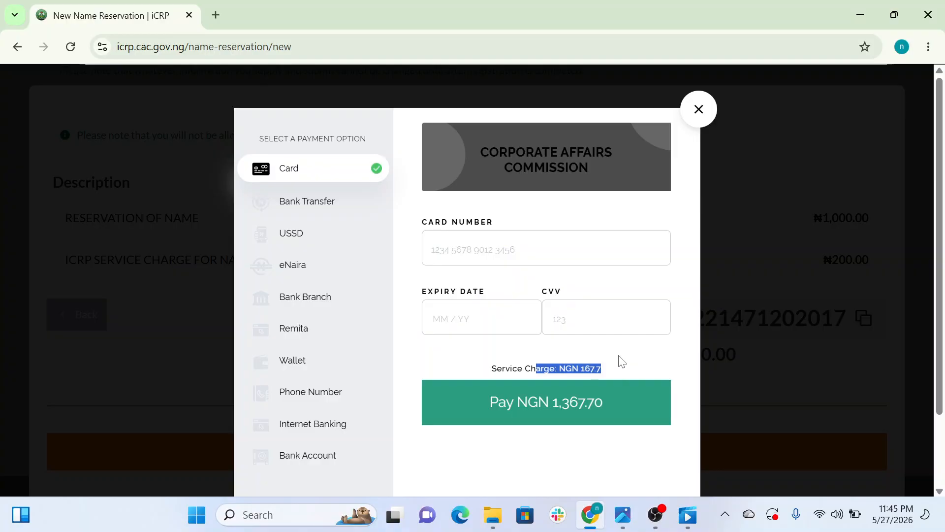
{"action": "left_click", "coordinate": [622, 361]}
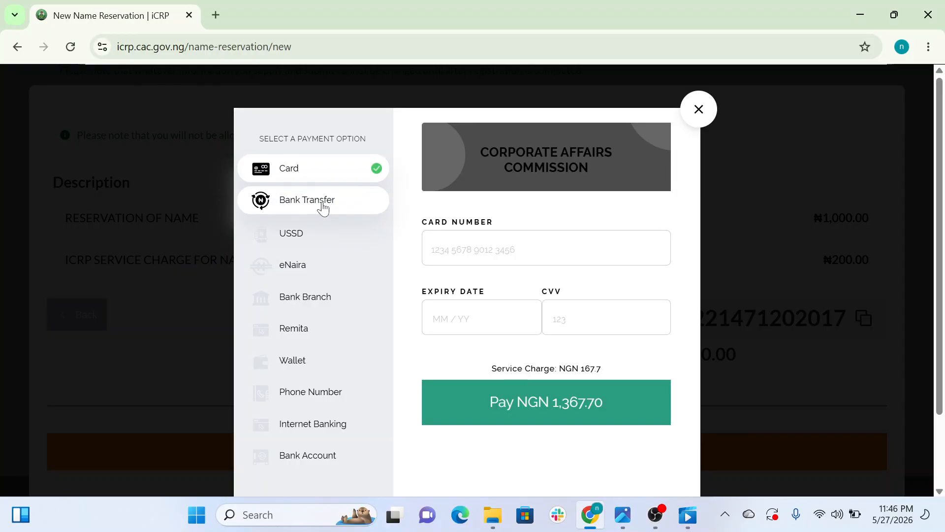
Step: Choose Bank Transfer as the payment option, copy the account number and review the transfer details through to the payment confirmation
{"action": "left_click", "coordinate": [323, 209]}
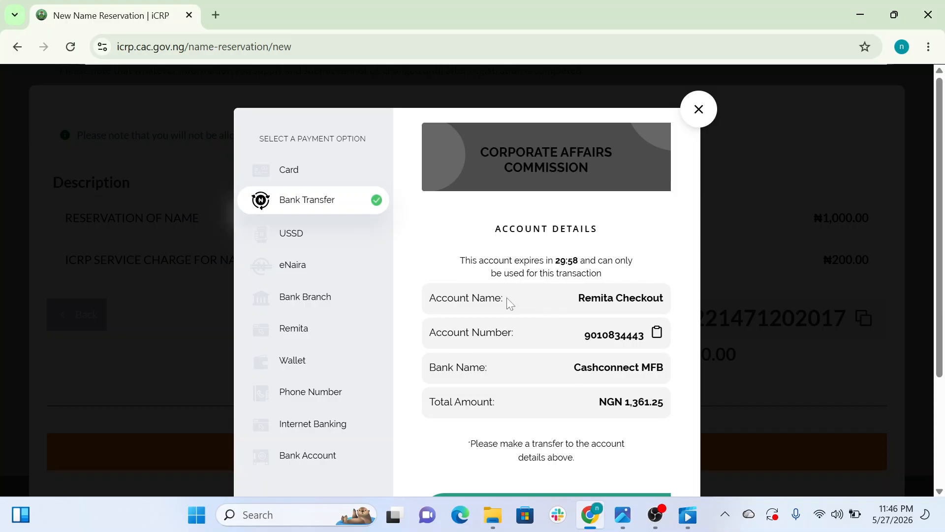
{"action": "left_click", "coordinate": [658, 339]}
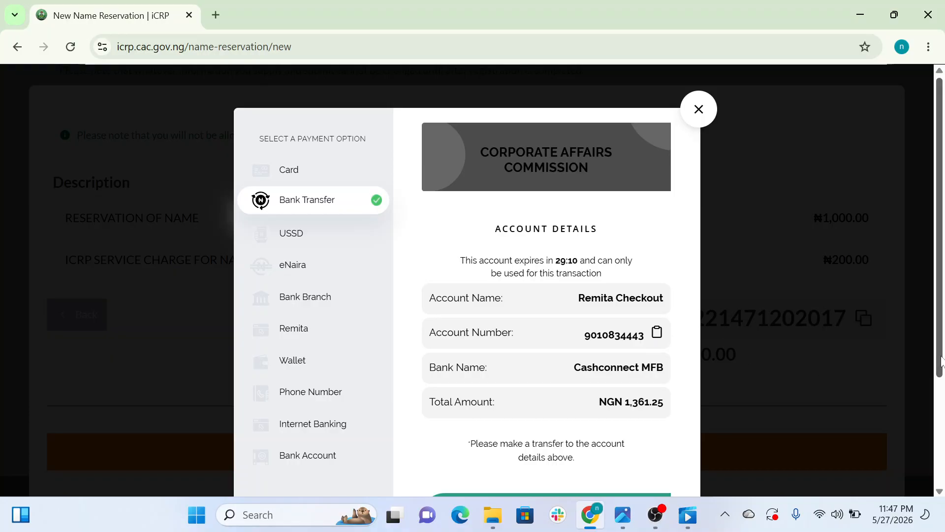
{"action": "scroll", "coordinate": [940, 362], "scroll_direction": "down", "scroll_amount": 3}
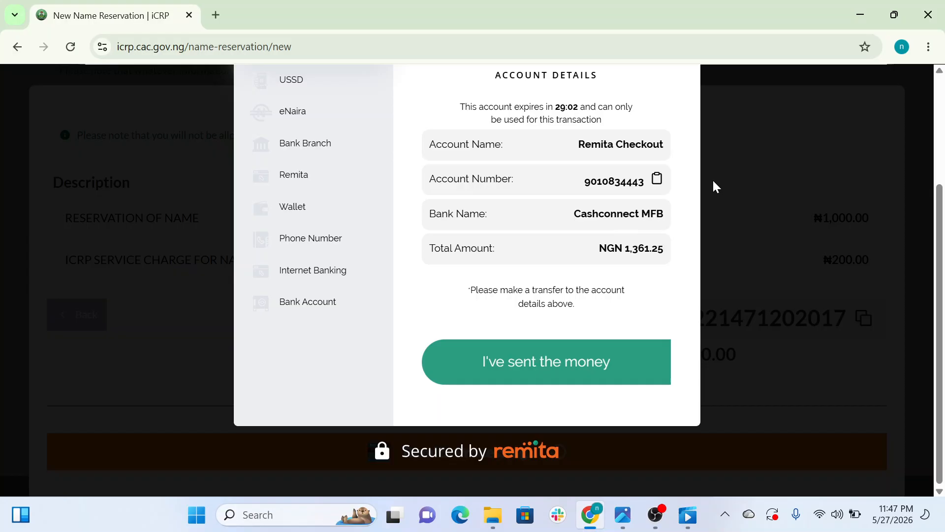
{"action": "left_click", "coordinate": [940, 129]}
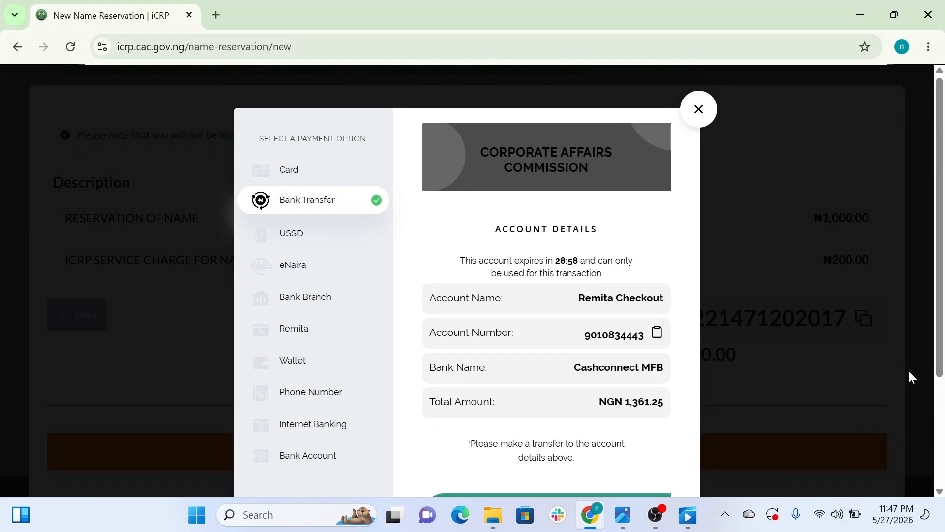
{"action": "scroll", "coordinate": [834, 304], "scroll_direction": "down", "scroll_amount": 3}
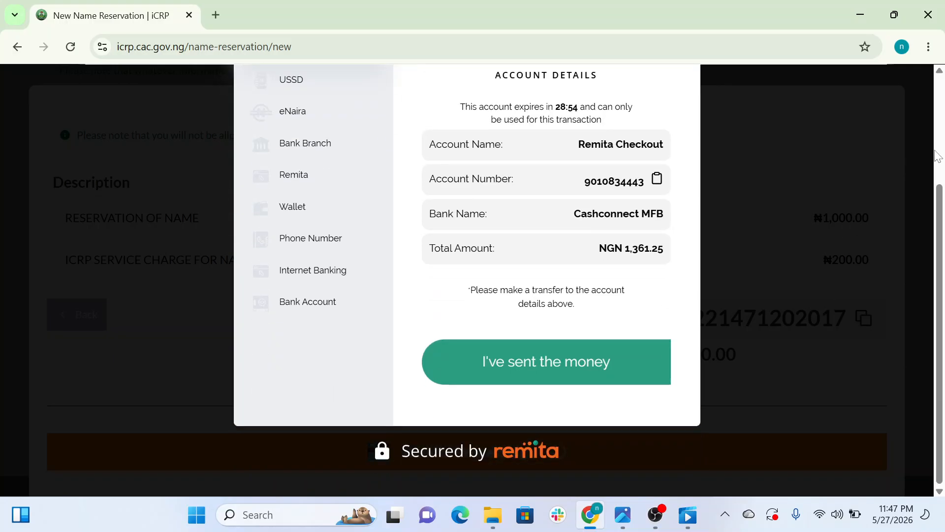
{"action": "scroll", "coordinate": [937, 157], "scroll_direction": "up", "scroll_amount": 3}
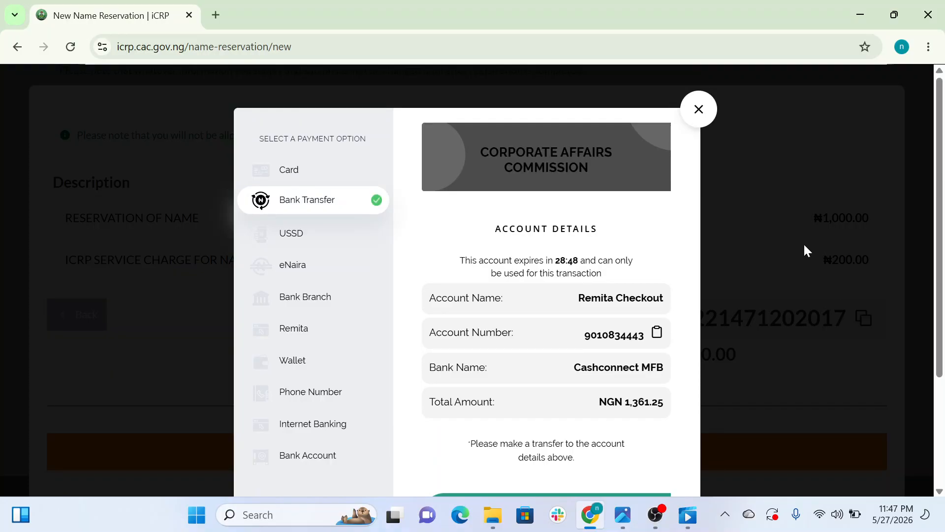
{"action": "scroll", "coordinate": [941, 452], "scroll_direction": "down", "scroll_amount": 3}
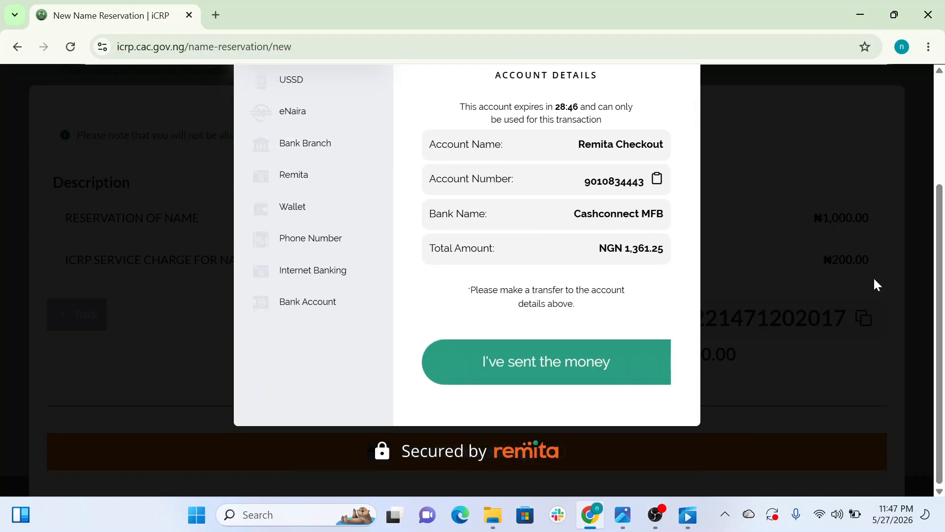
{"action": "scroll", "coordinate": [938, 129], "scroll_direction": "up", "scroll_amount": 3}
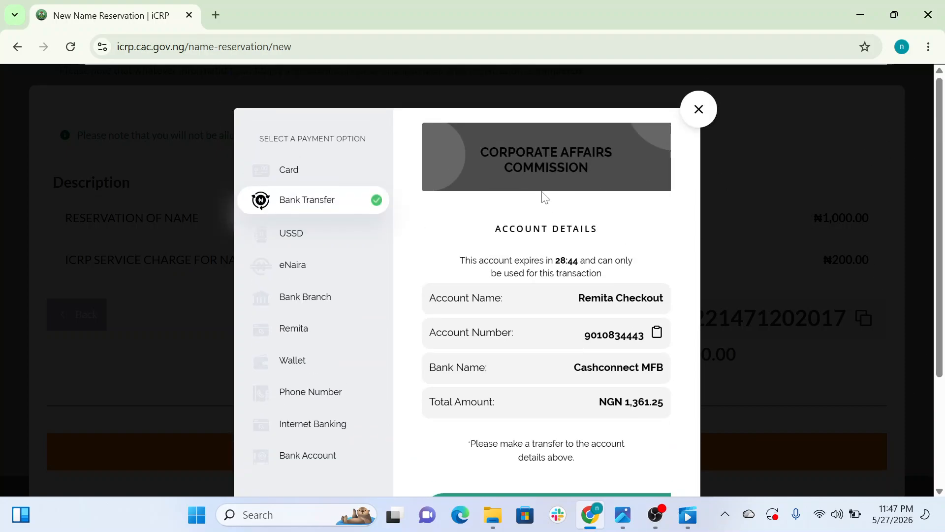
Step: Look through the USSD code providers under the USSD payment option, and return to the Card option
{"action": "left_click", "coordinate": [301, 247]}
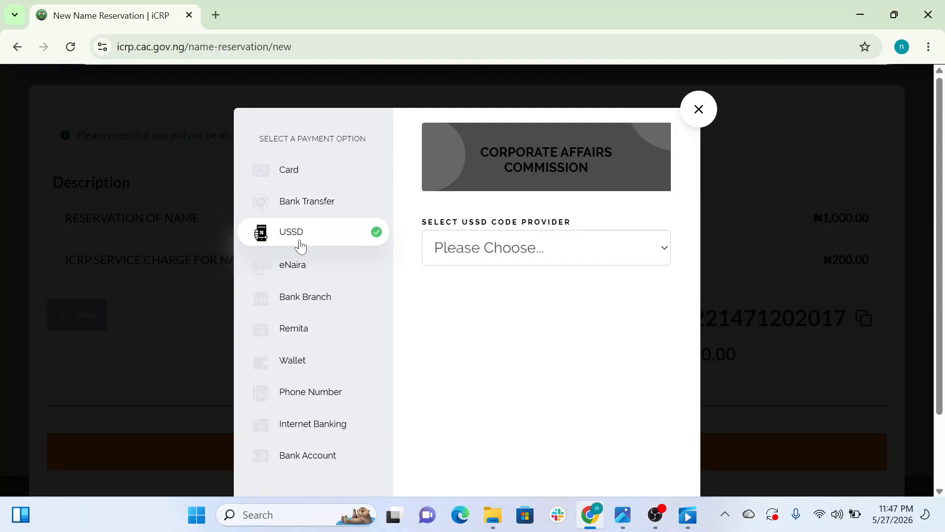
{"action": "left_click", "coordinate": [637, 257]}
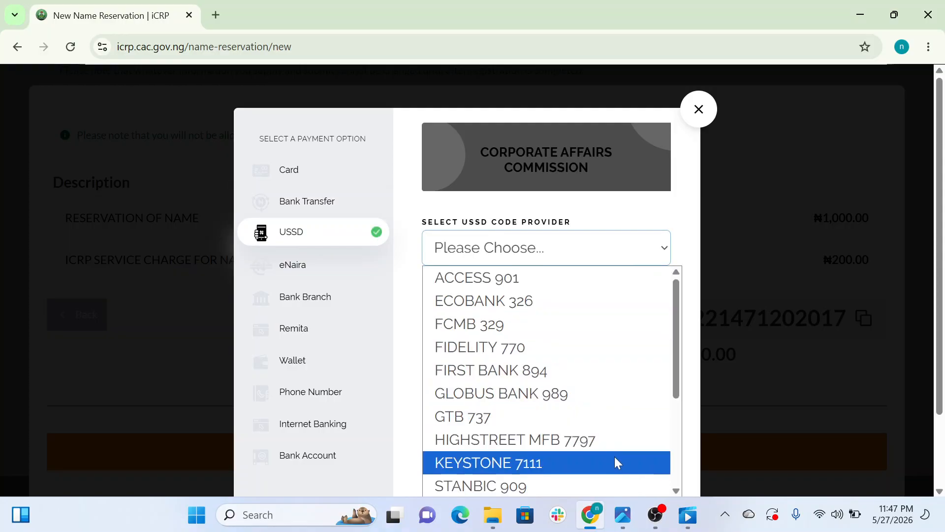
{"action": "left_click", "coordinate": [675, 483]}
{"action": "scroll", "coordinate": [677, 485], "scroll_direction": "down", "scroll_amount": 3}
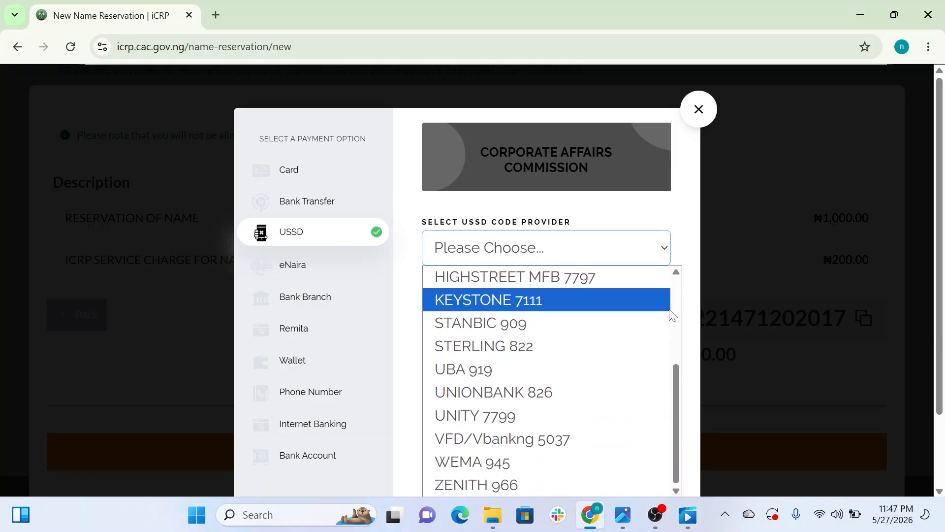
{"action": "scroll", "coordinate": [677, 310], "scroll_direction": "up", "scroll_amount": 3}
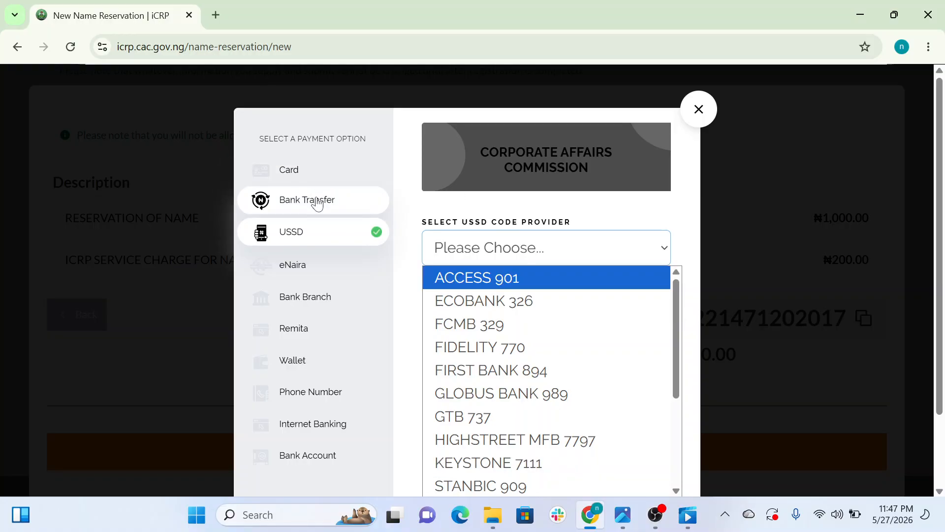
{"action": "left_click", "coordinate": [313, 179]}
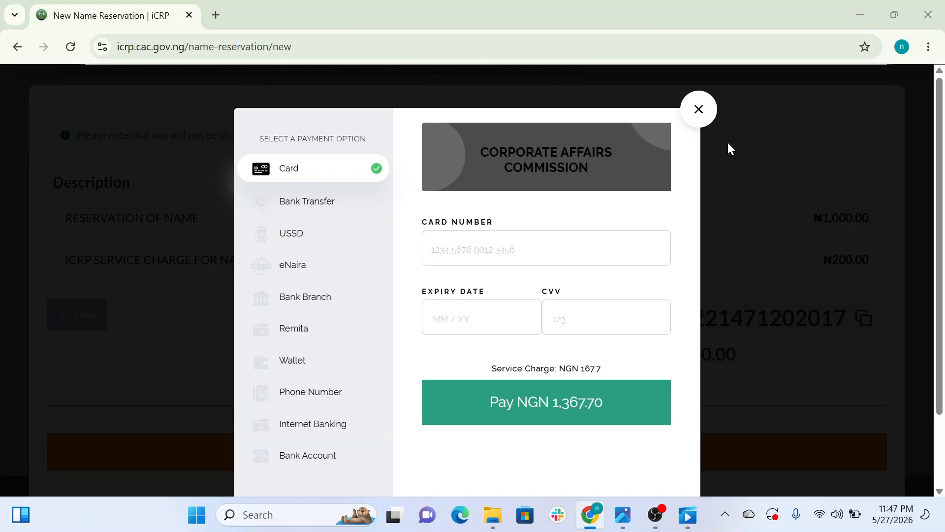
{"action": "key", "text": "super"}
{"action": "key", "text": "super"}
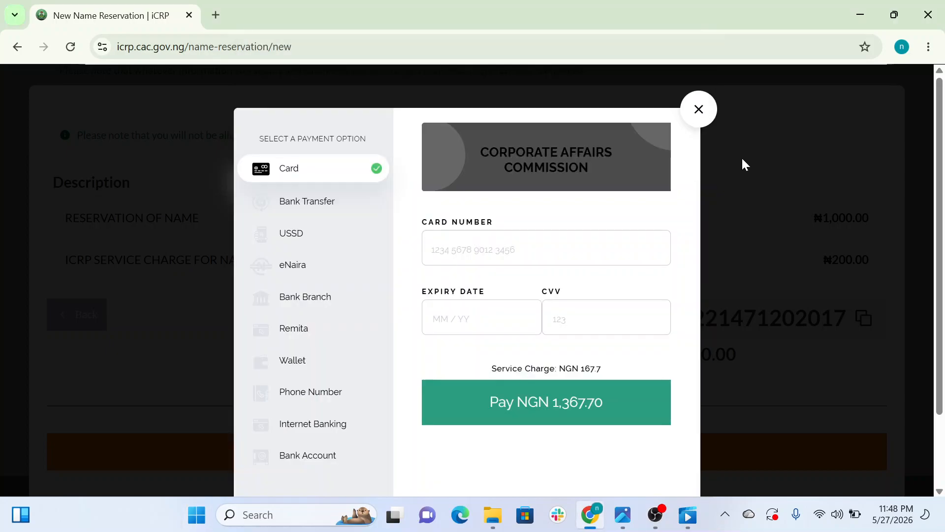